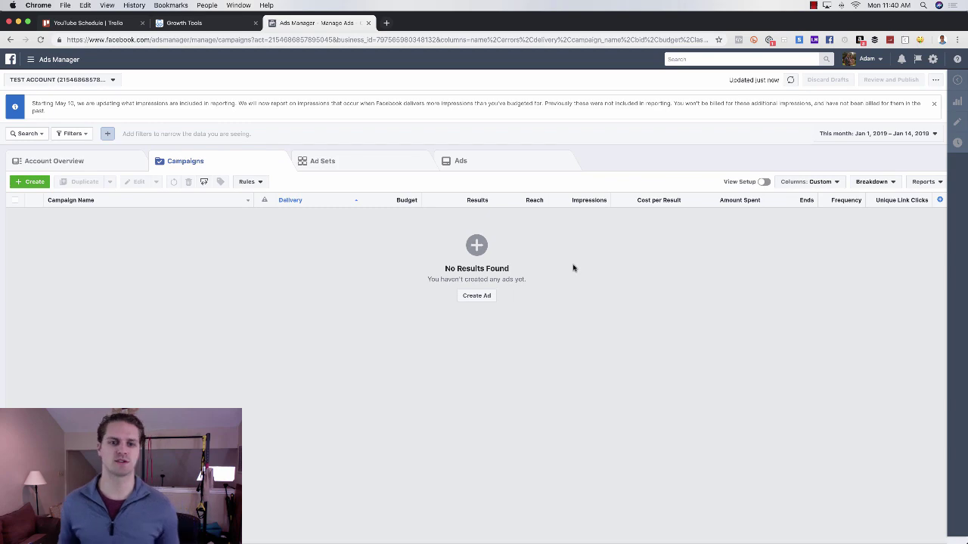
- Start a new Messages-objective campaign, name it 'manychat JSON example', and continue to the ad set
click(31, 184)
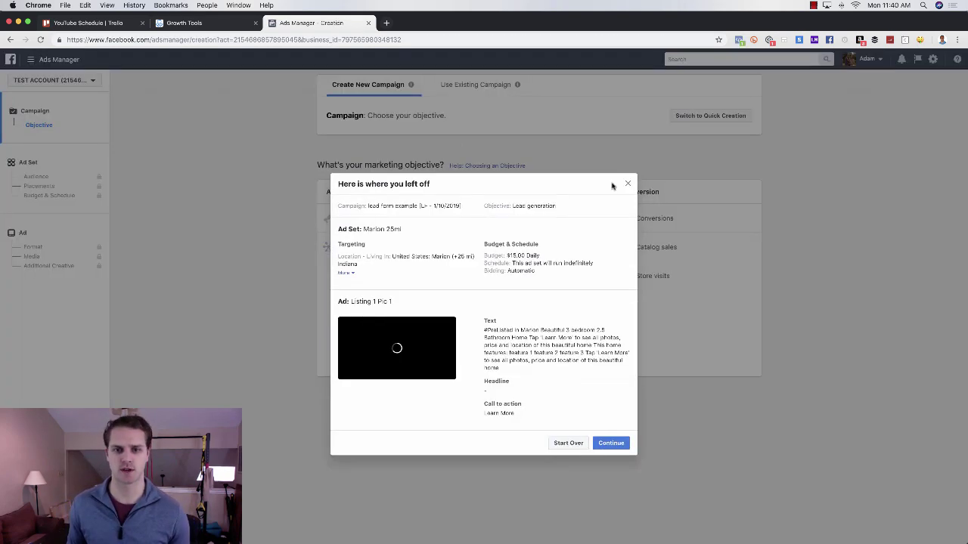
click(628, 183)
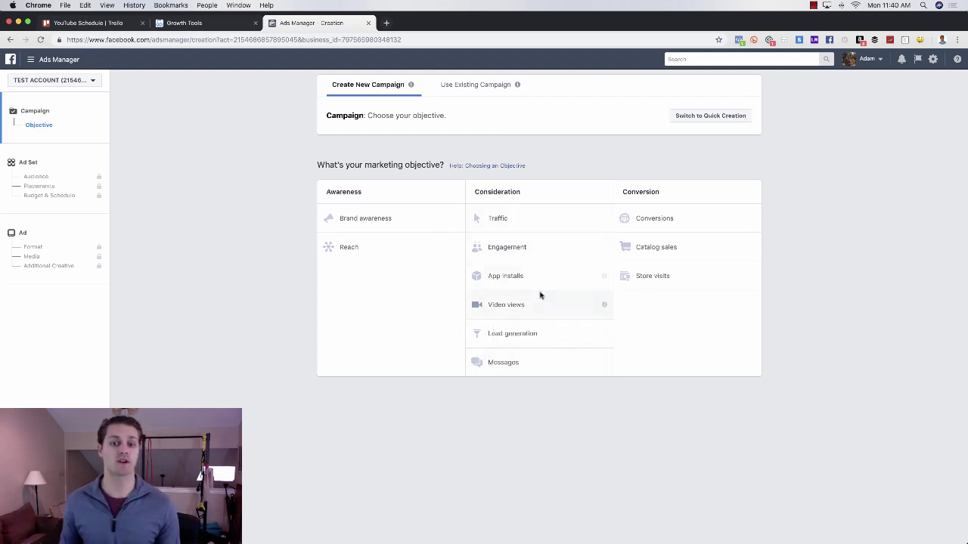
click(533, 364)
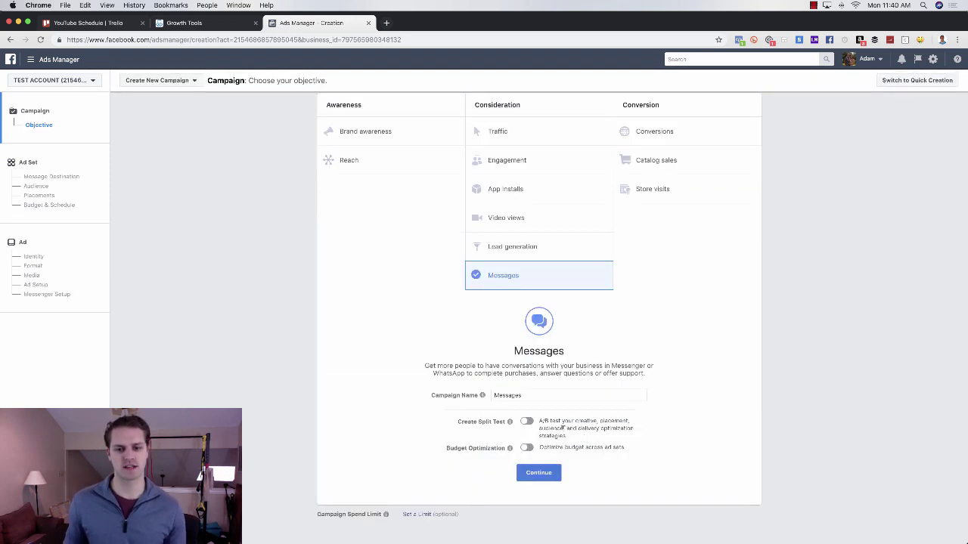
click(530, 387)
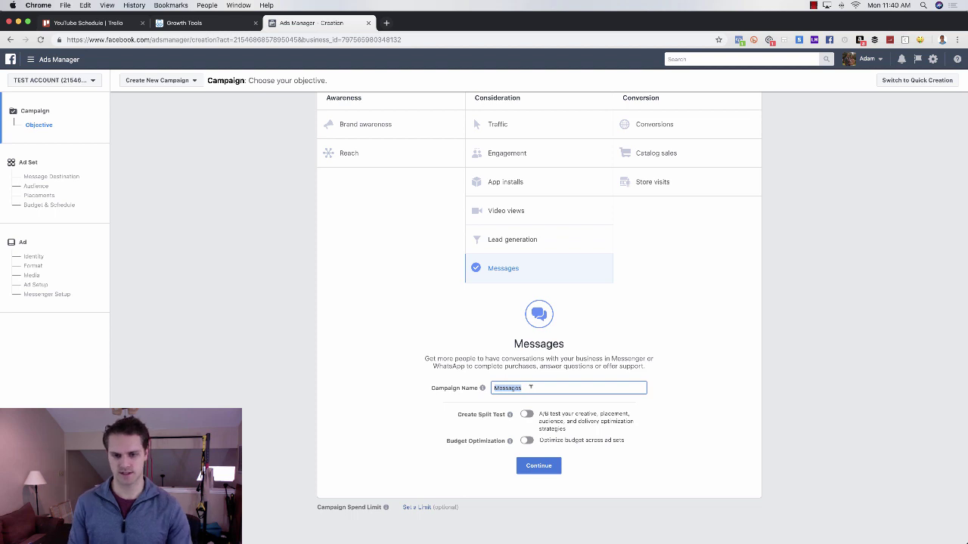
text(manychat JSO)
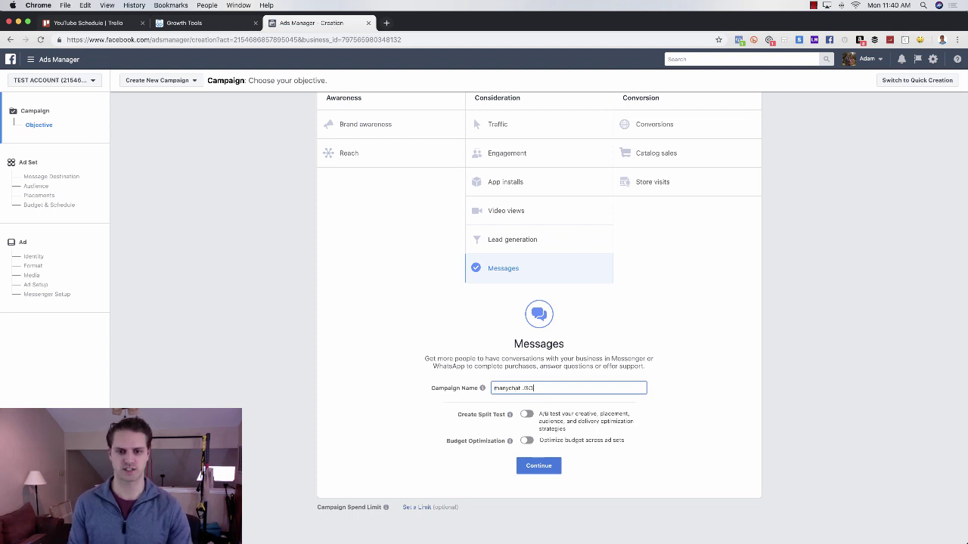
text(N example)
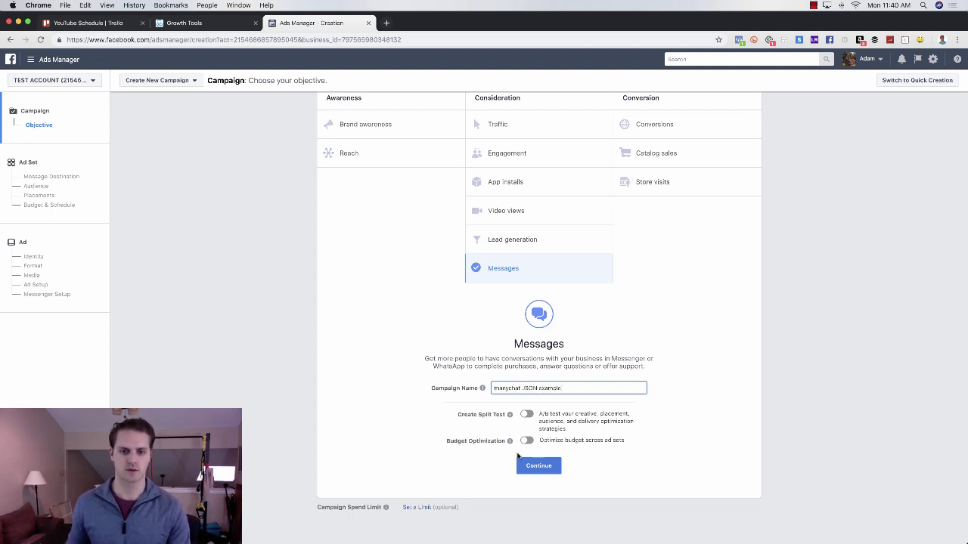
click(535, 466)
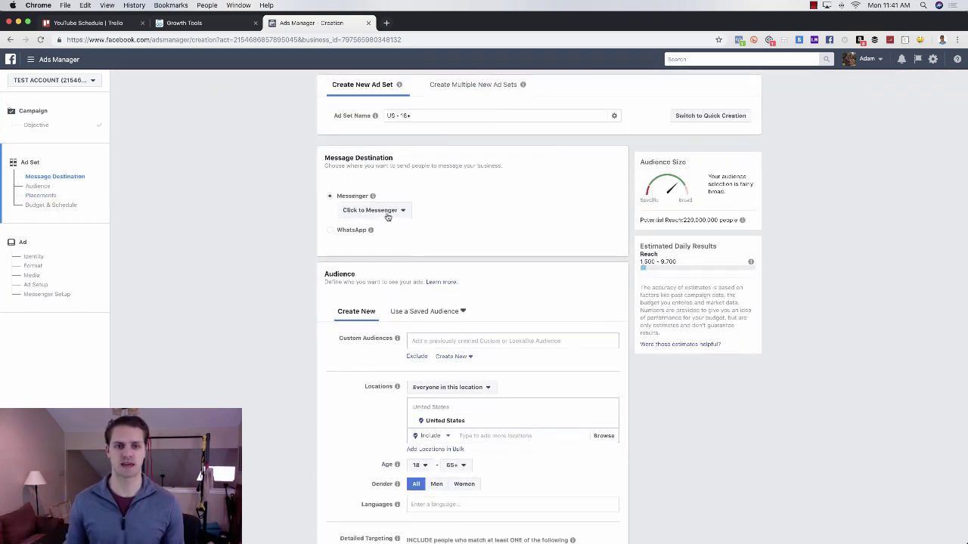
click(389, 212)
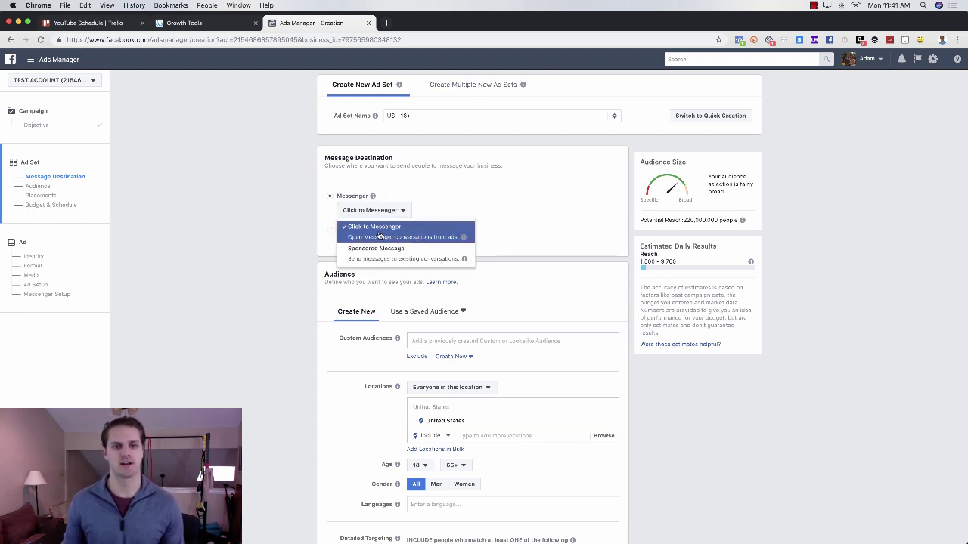
click(408, 231)
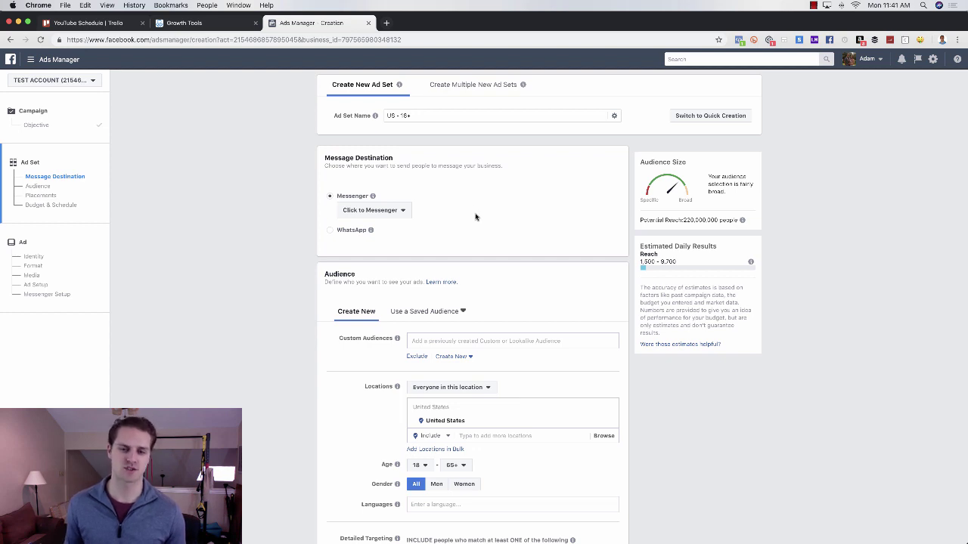
- Rename the ad set to 'Example audience' and switch its placements to manual Edit Placements
triple_click(426, 115)
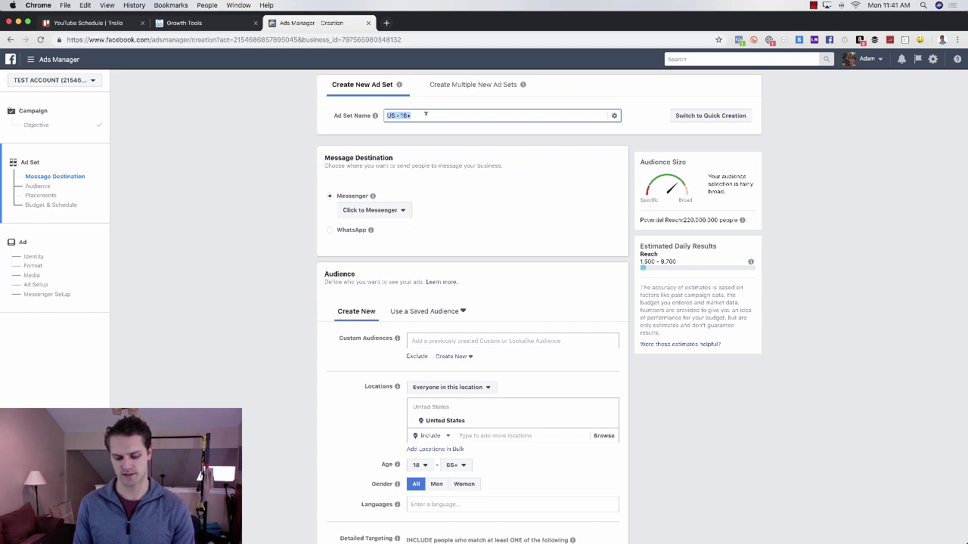
text(Example audience)
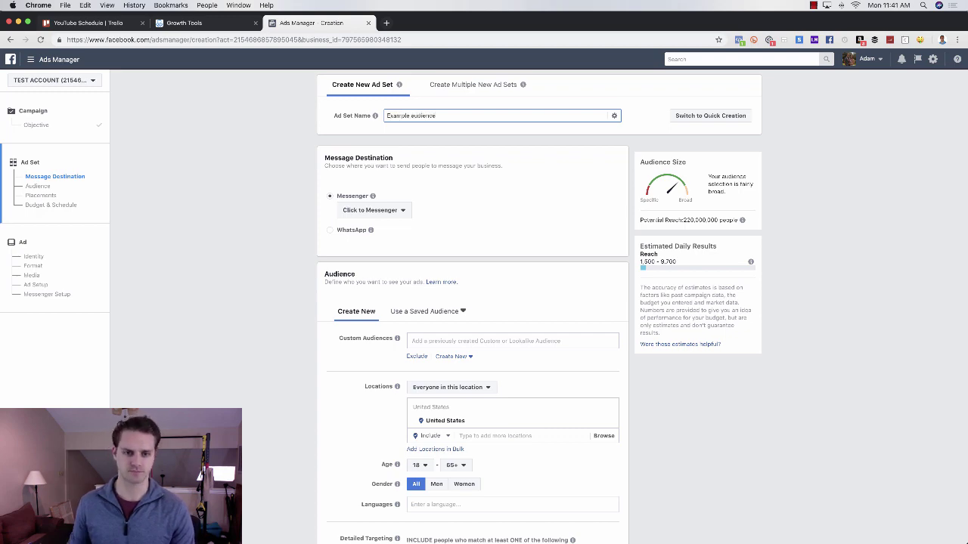
scroll(479, 276, down, 3)
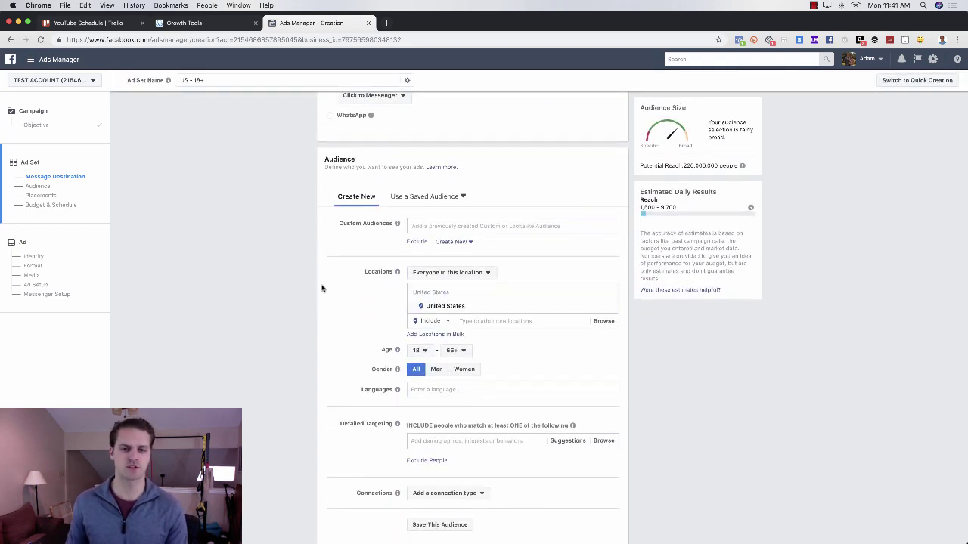
scroll(322, 287, down, 2)
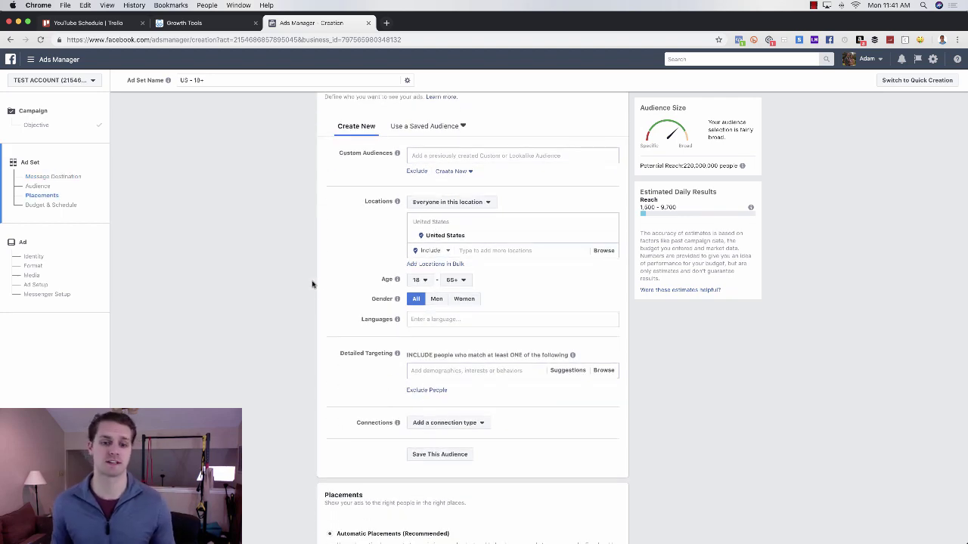
scroll(313, 284, down, 7)
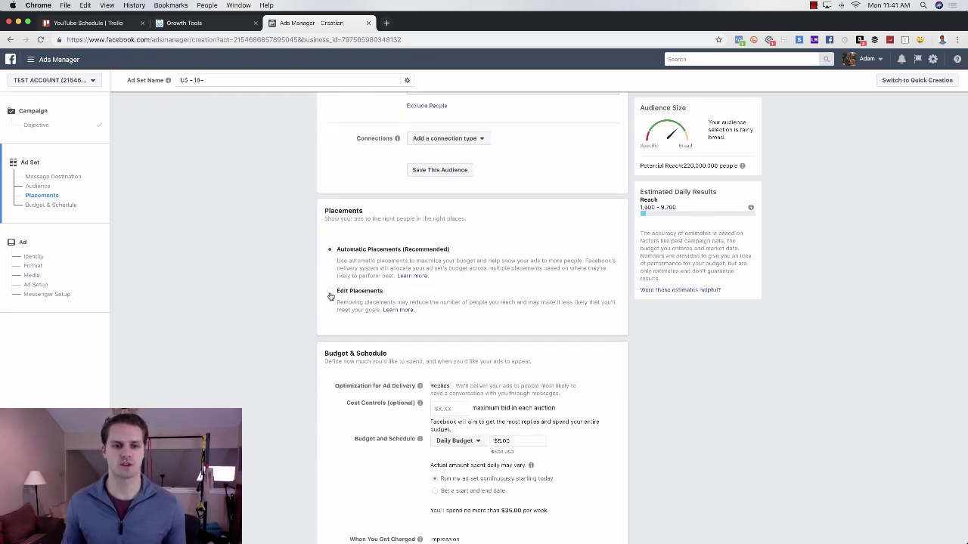
click(330, 295)
scroll(484, 303, down, 4)
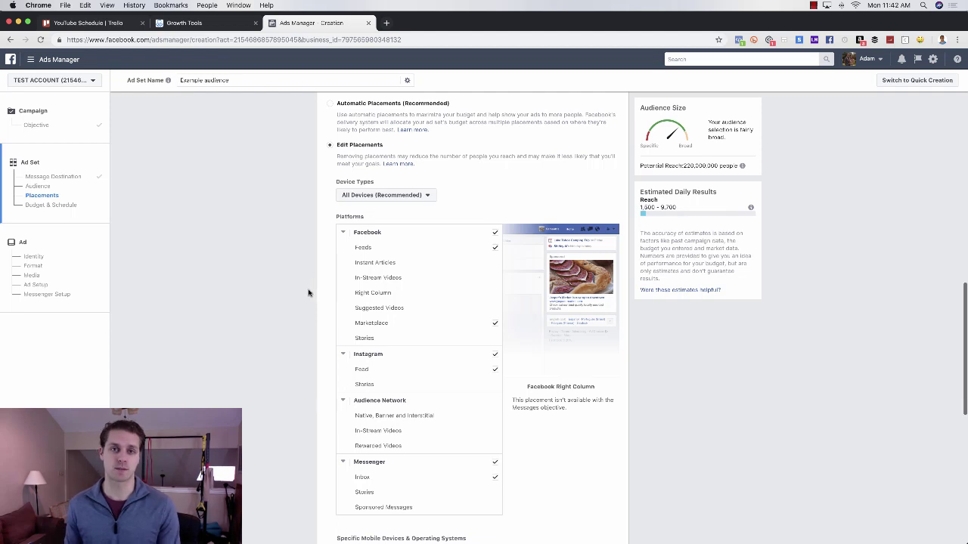
- Keep the Instagram Feed and Messenger Inbox placements, then save the ad set and continue
click(495, 355)
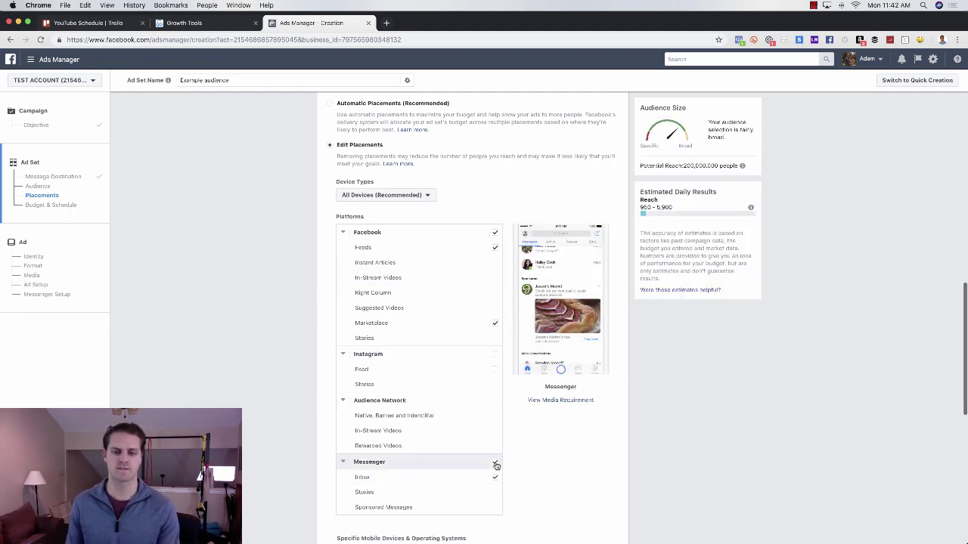
click(495, 354)
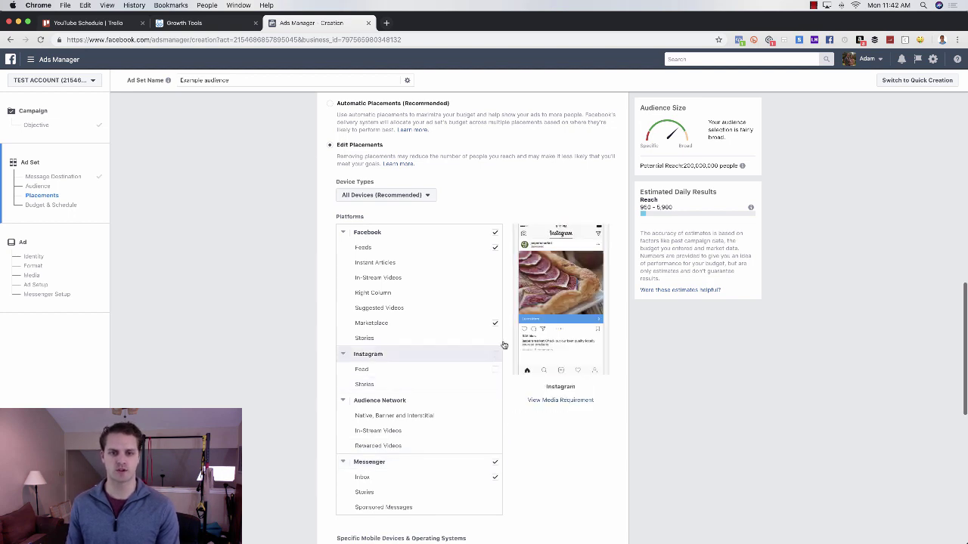
click(495, 463)
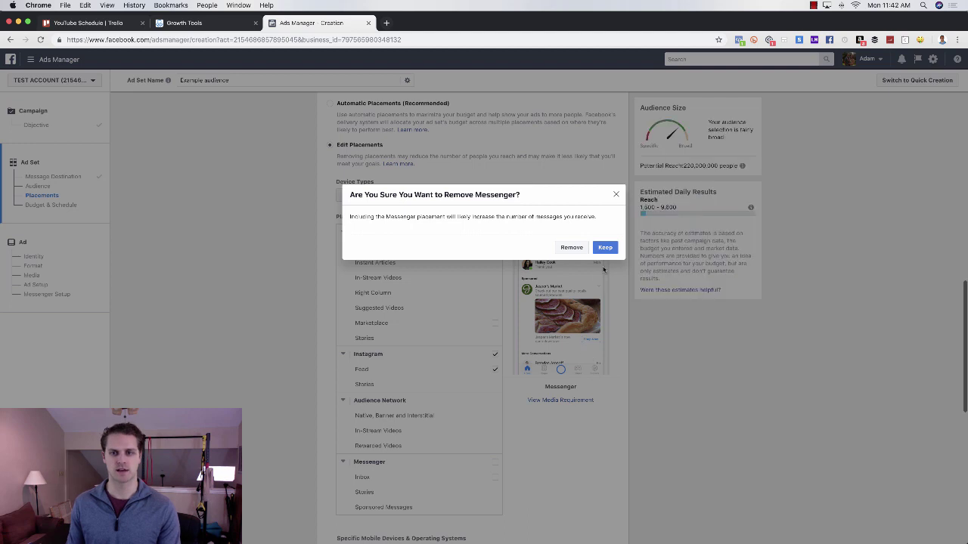
click(605, 248)
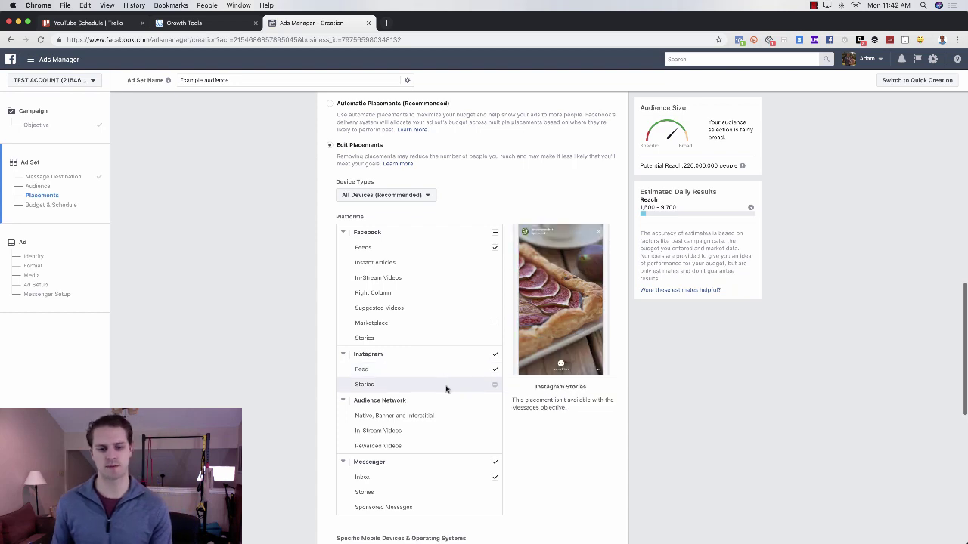
scroll(443, 385, down, 5)
scroll(511, 414, down, 3)
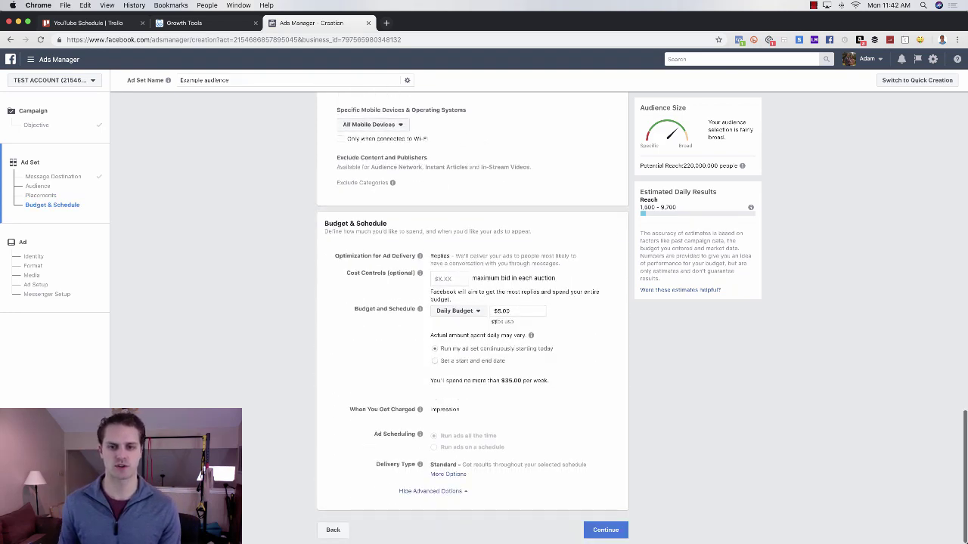
click(606, 533)
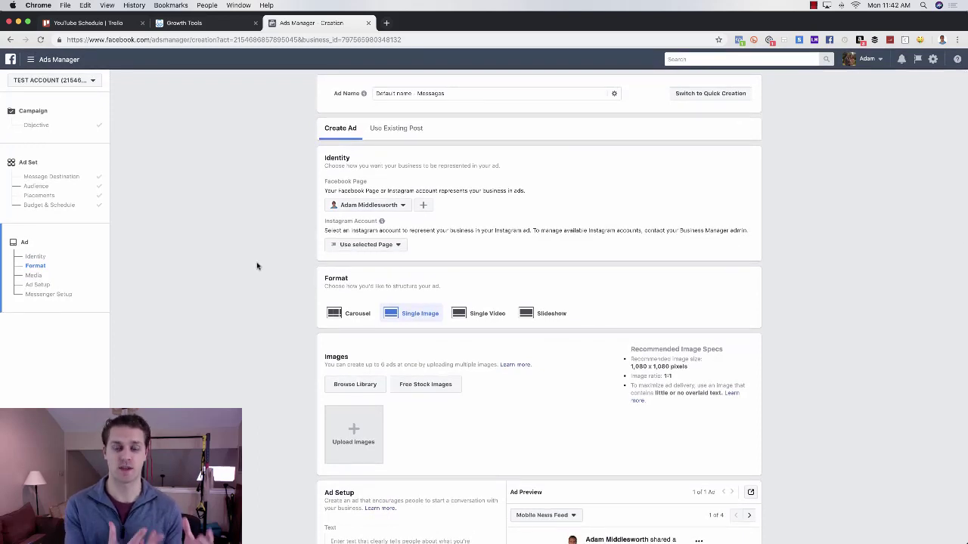
- Use the 1080×1080 brick house photo from the account's image library as the ad image
scroll(257, 266, down, 2)
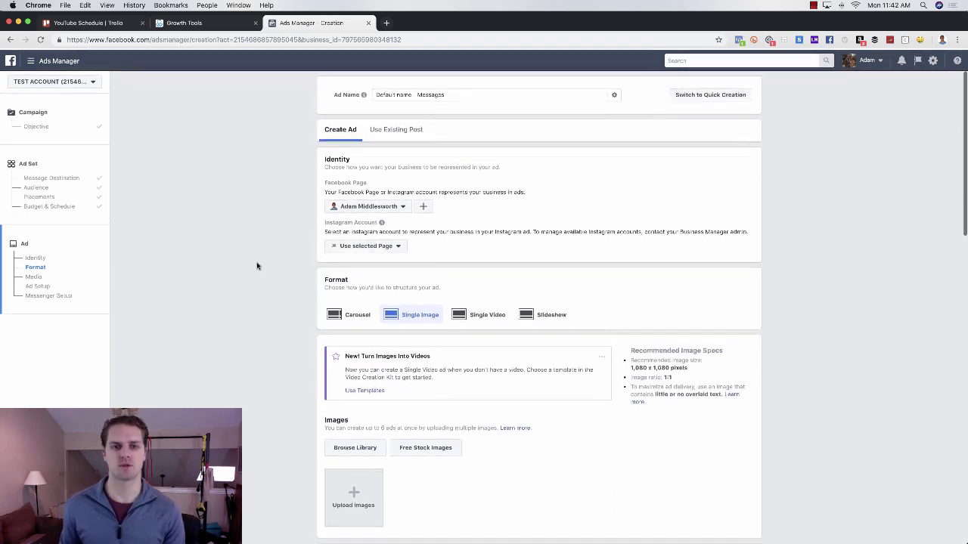
scroll(285, 284, down, 4)
scroll(340, 282, down, 2)
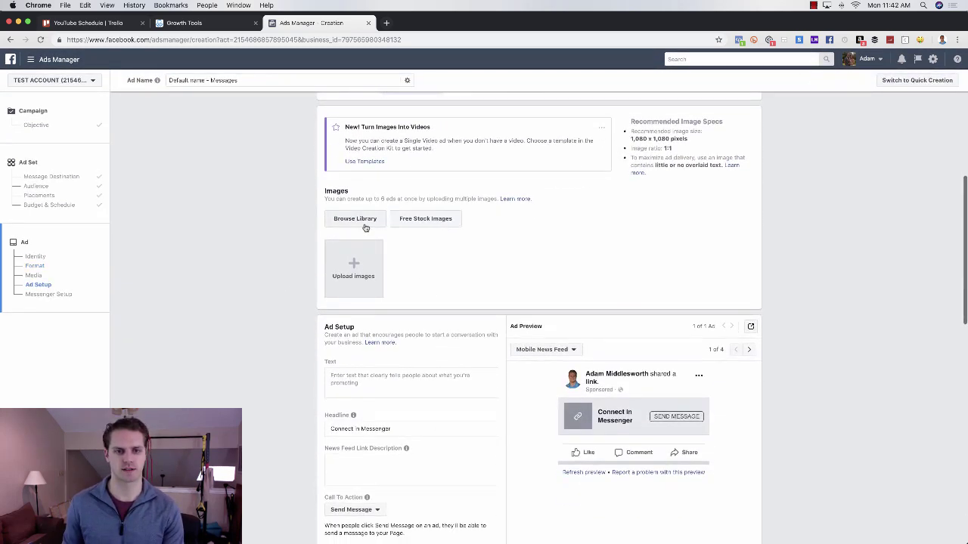
click(374, 264)
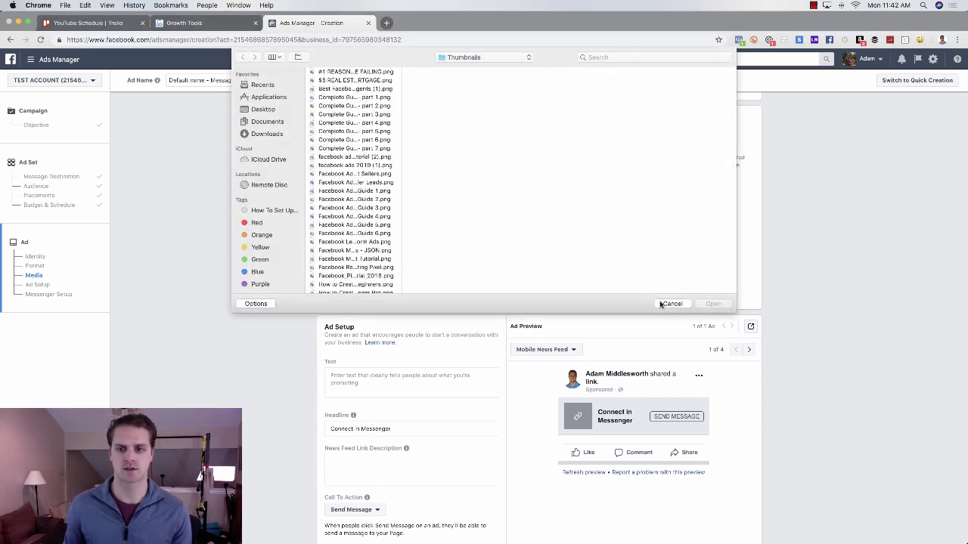
click(668, 304)
click(361, 220)
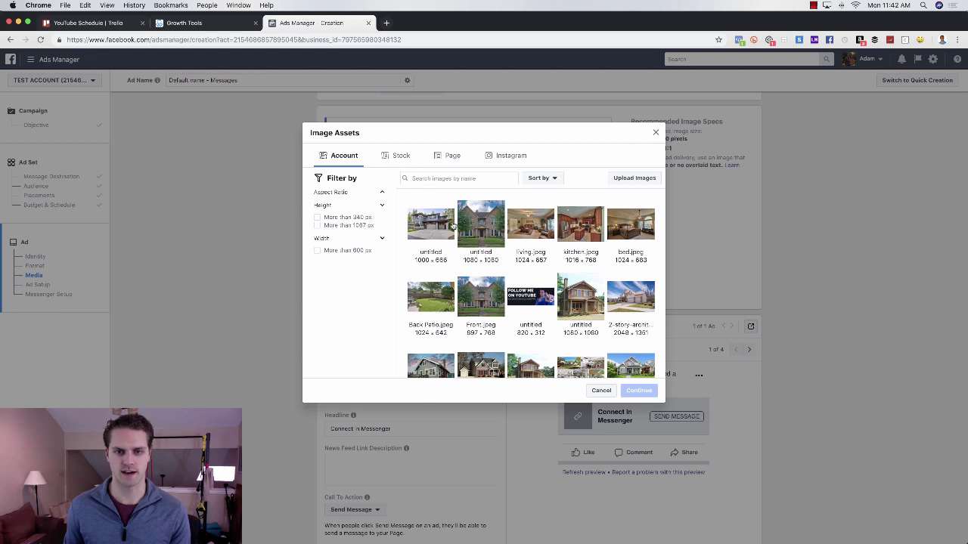
click(482, 225)
click(649, 418)
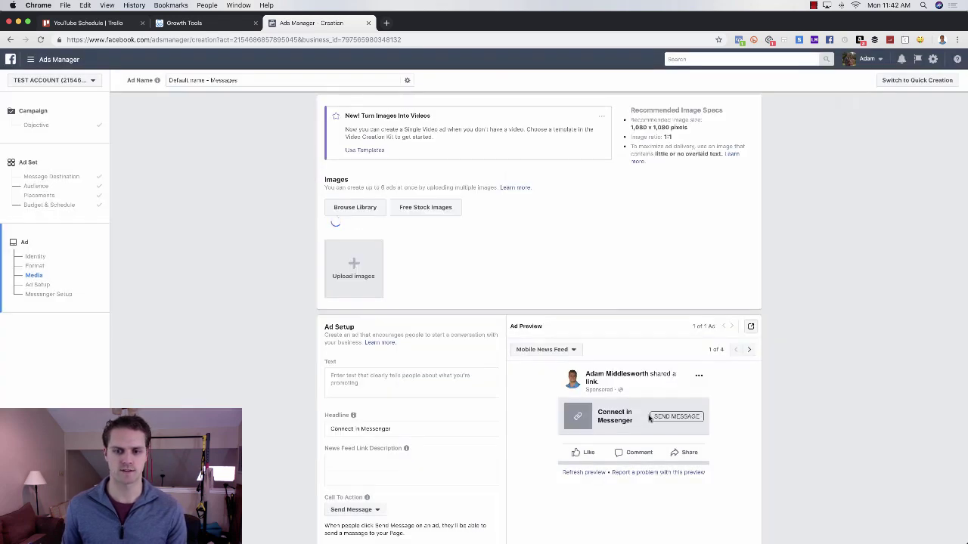
click(361, 307)
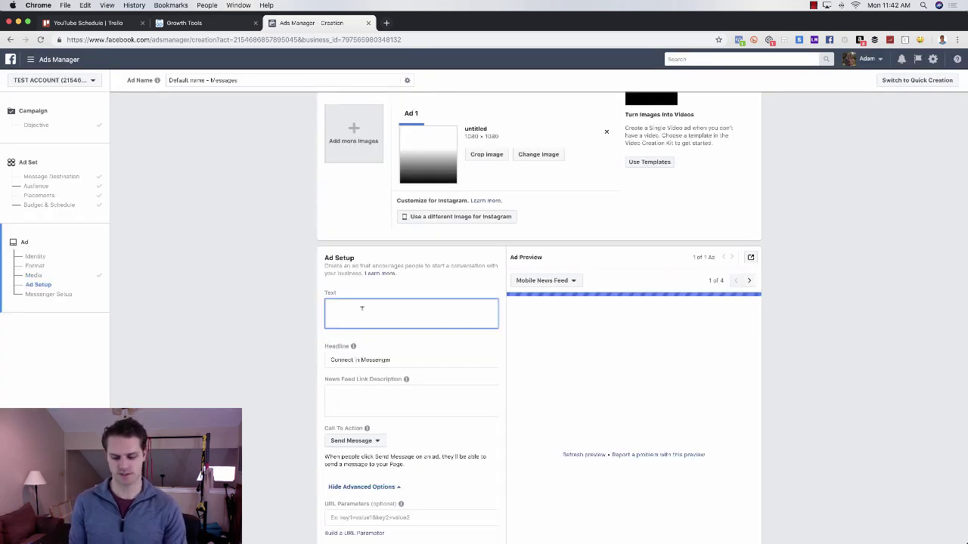
- Type the title 'New Listing in Frisco' and a 'Tap "Send Message" to see more…' invitation
text(New Listing i)
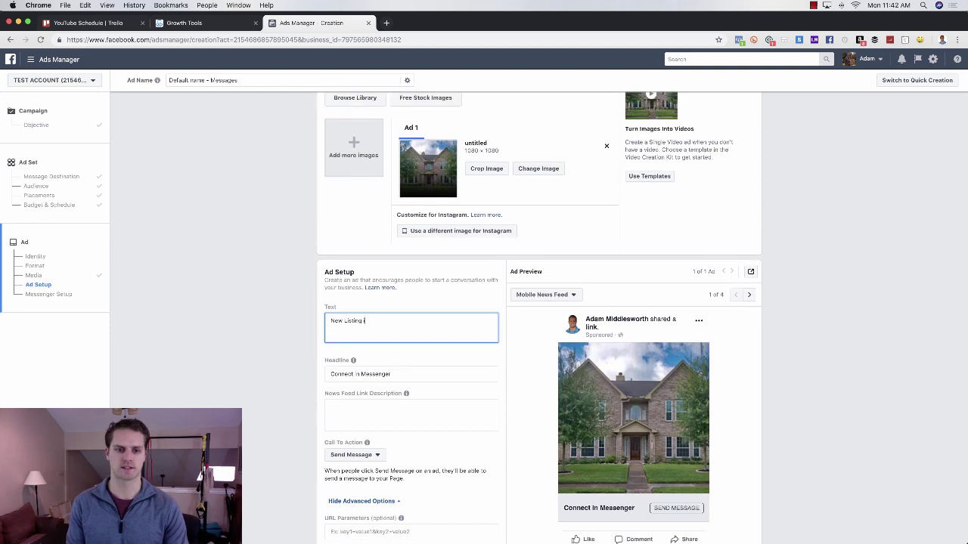
text(n Frisco)
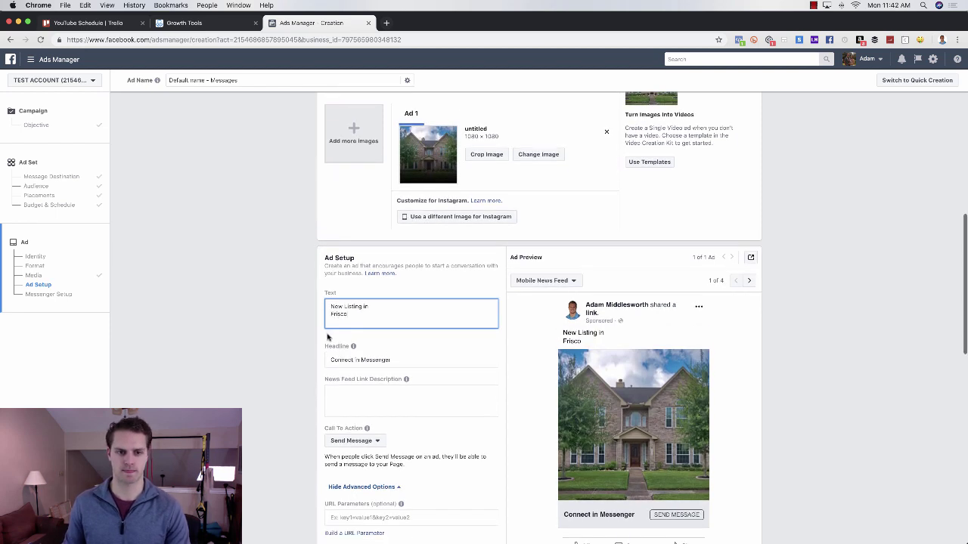
key(super+Left)
key(BackSpace)
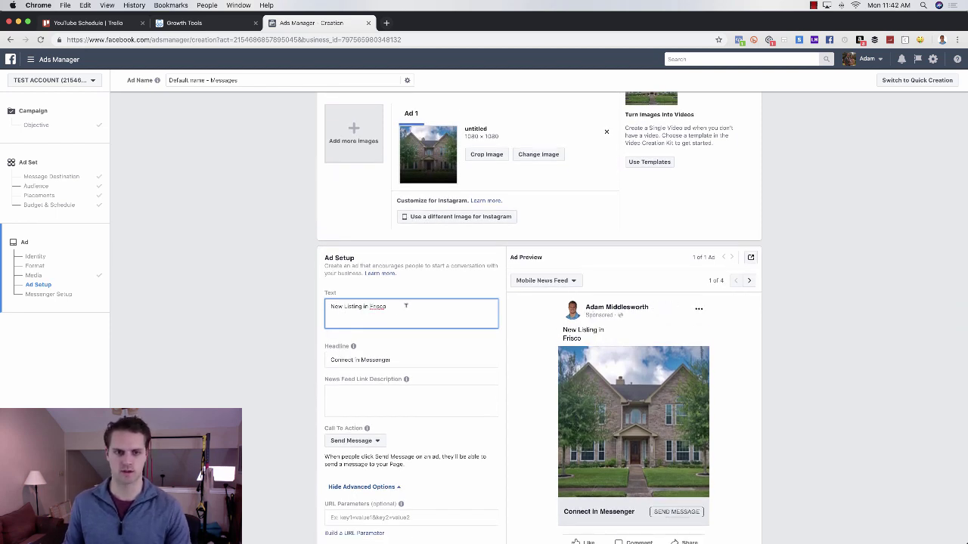
key(Return)
key(Return)
text(Tap )
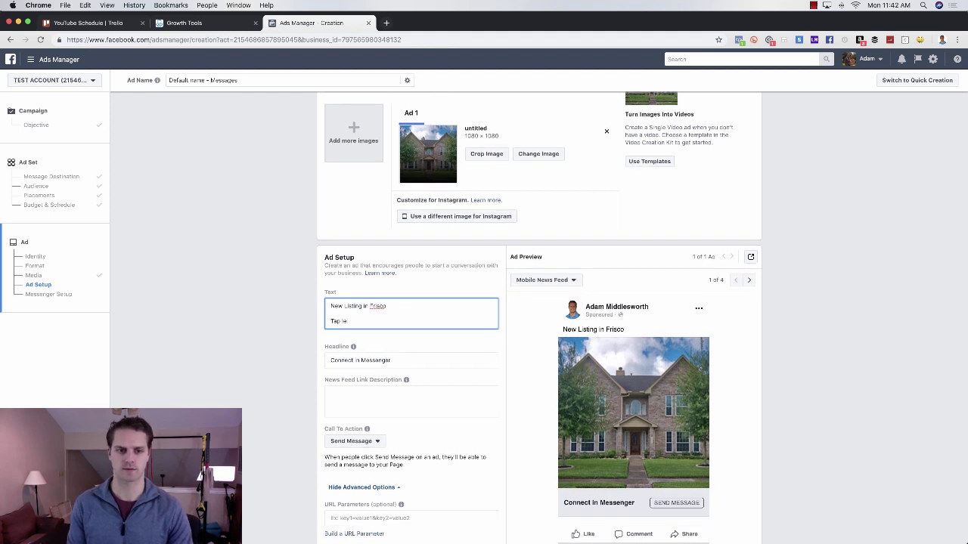
text(S)
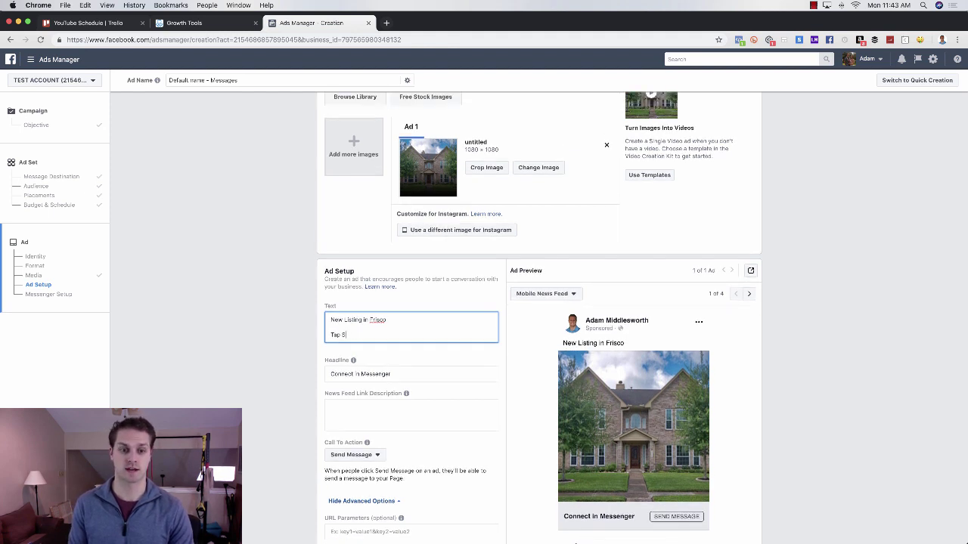
text(end Message)
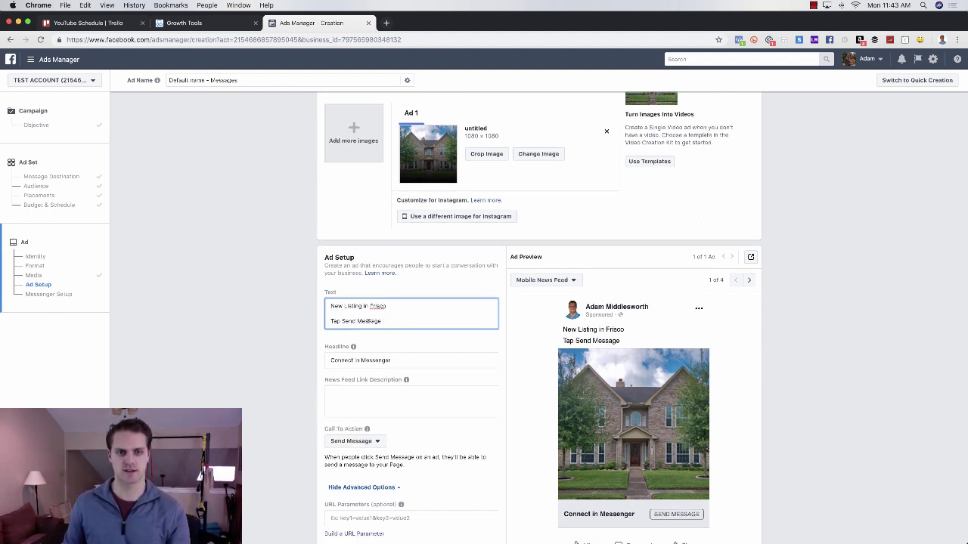
click(342, 335)
text(")
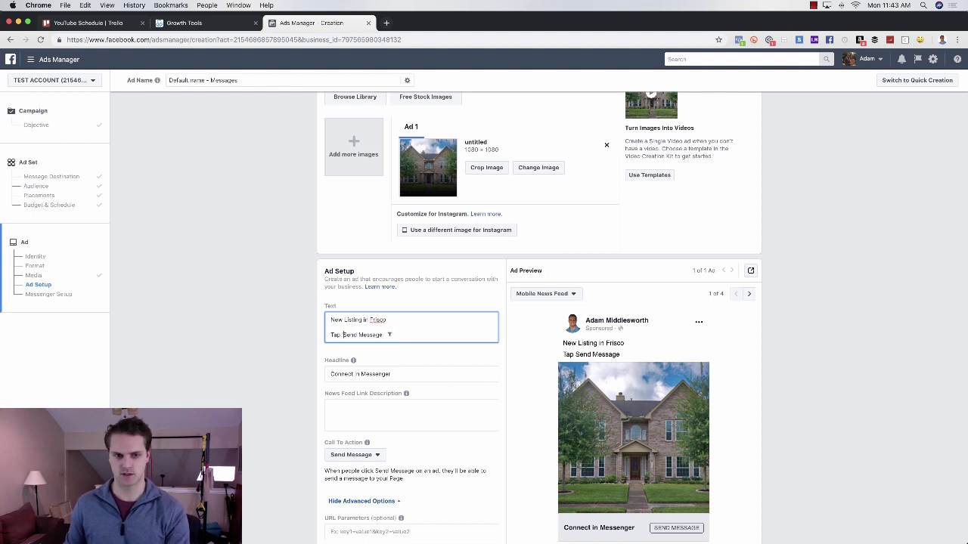
click(390, 335)
text(")
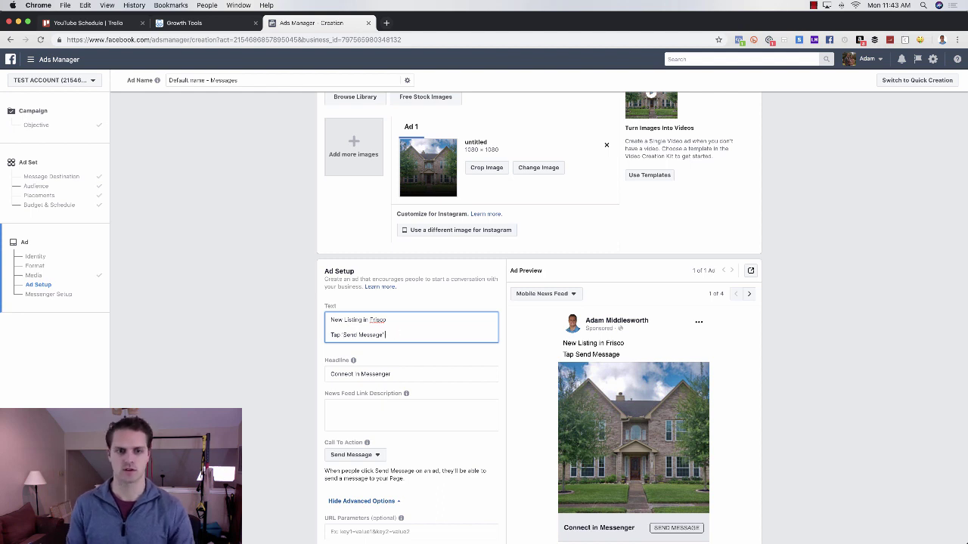
text( to)
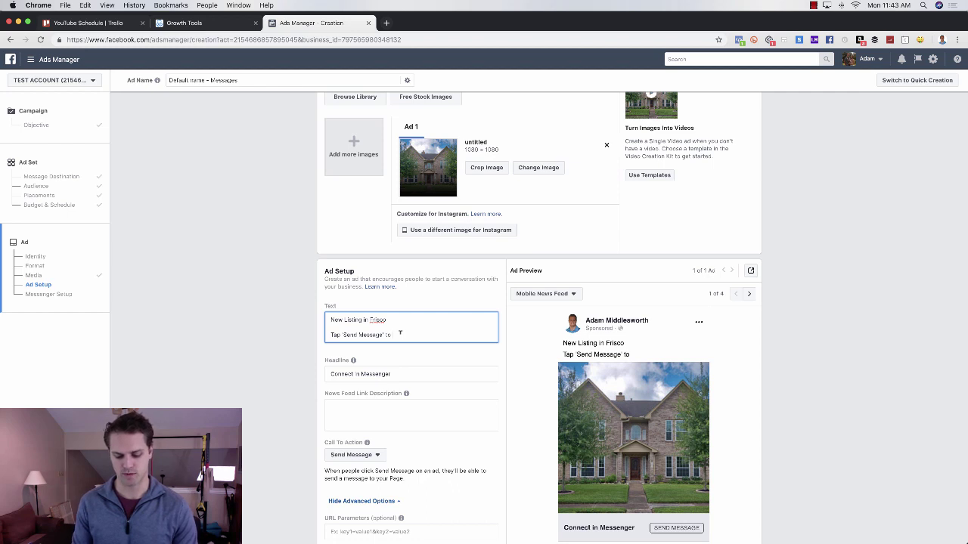
text(e more pri)
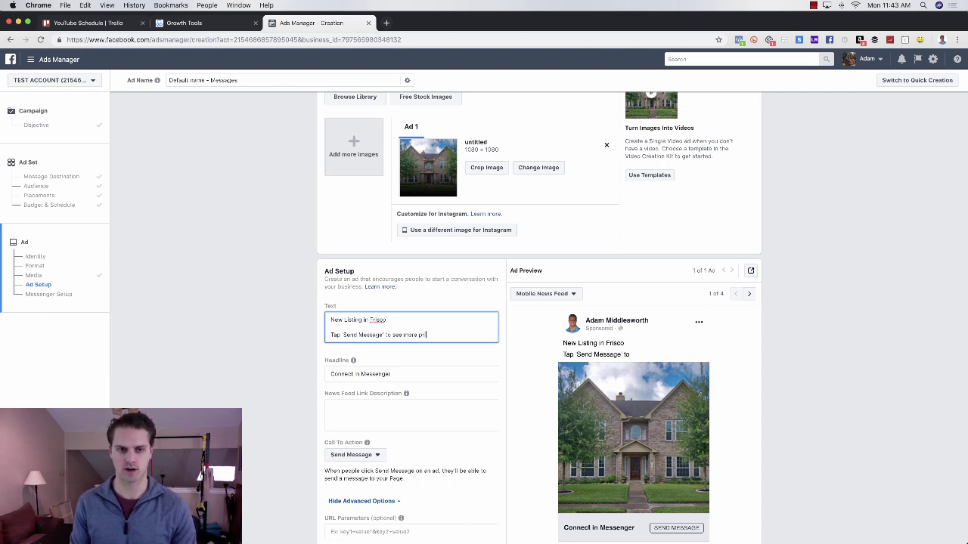
text(ce, photo)
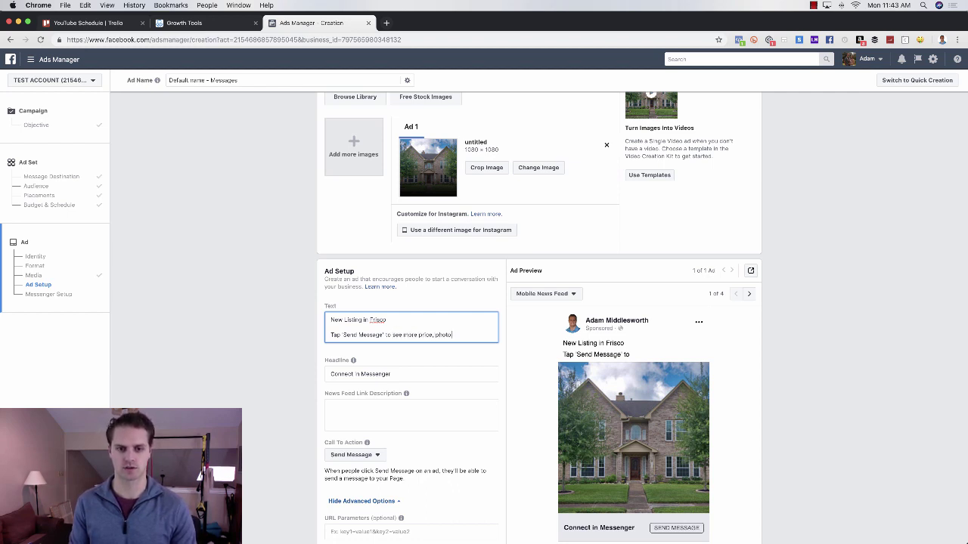
text(s,)
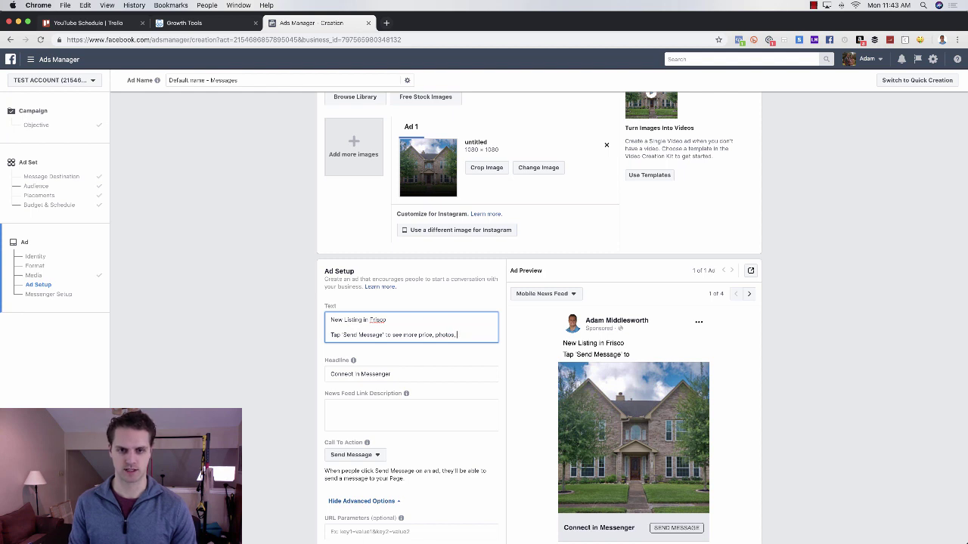
text(s, and location of this property)
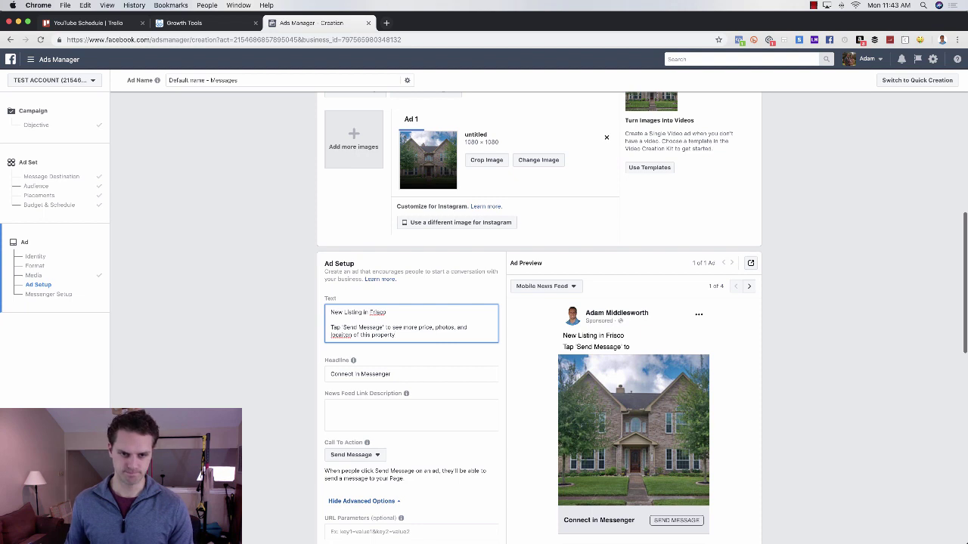
- Change the invitation to 'Tap "Learn More" and we'll send you' and fix the photos, prices, location wording
key(shift+Left)
key(shift+Left)
key(shift+Left)
key(shift+Left)
key(shift+Left)
key(shift+Left)
key(shift+Left)
key(shift+Left)
key(shift+Left)
key(shift+Left)
key(shift+Left)
key(BackSpace)
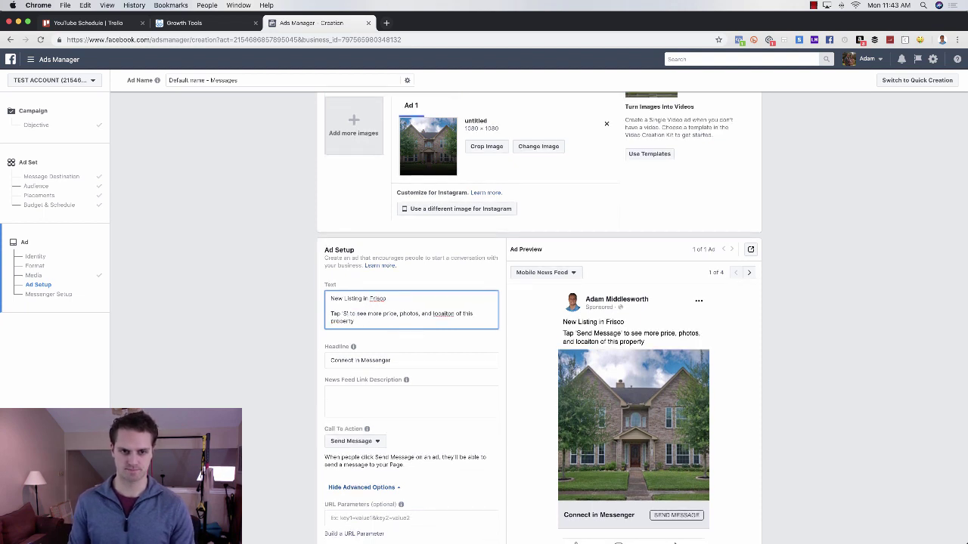
key(BackSpace)
text(Learn More)
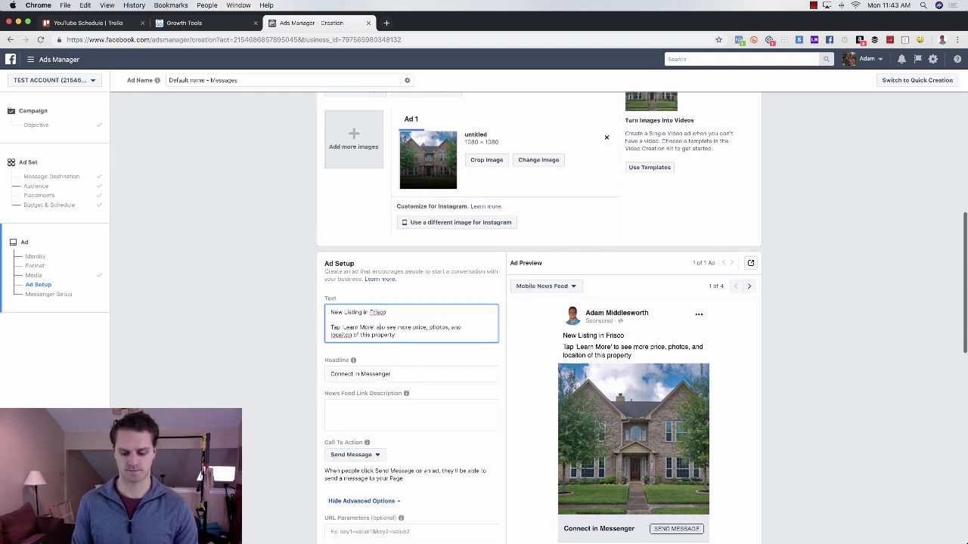
text(and we'll send you)
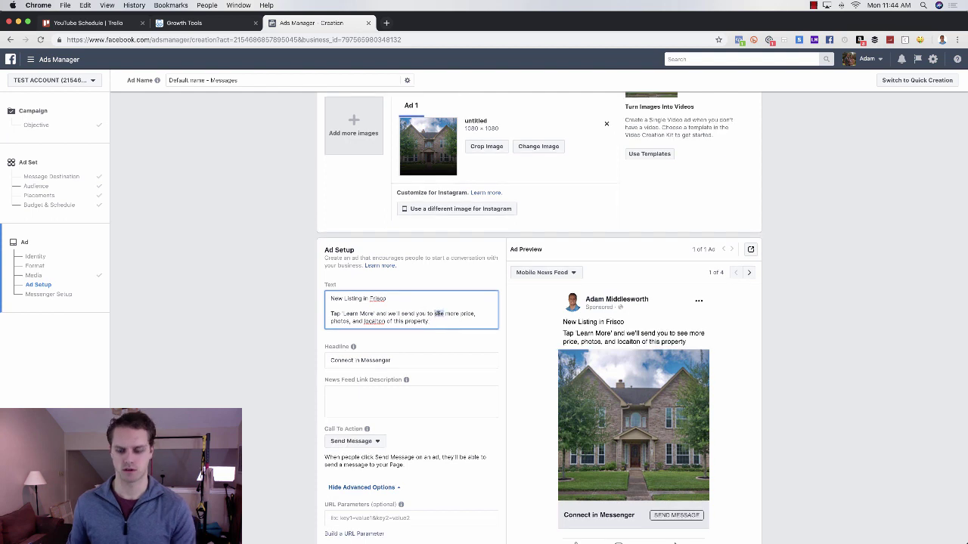
key(BackSpace)
key(BackSpace)
key(BackSpace)
key(BackSpace)
key(BackSpace)
key(BackSpace)
key(BackSpace)
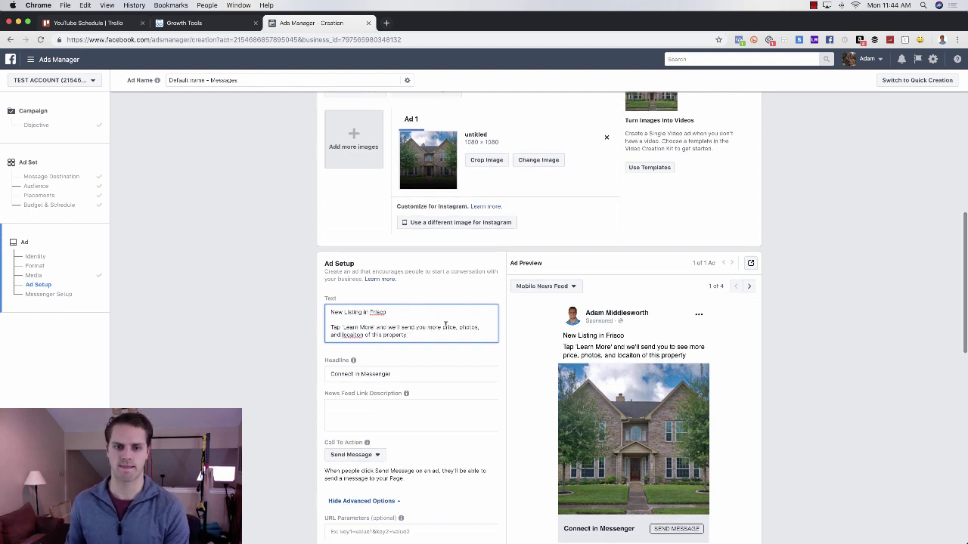
double_click(450, 314)
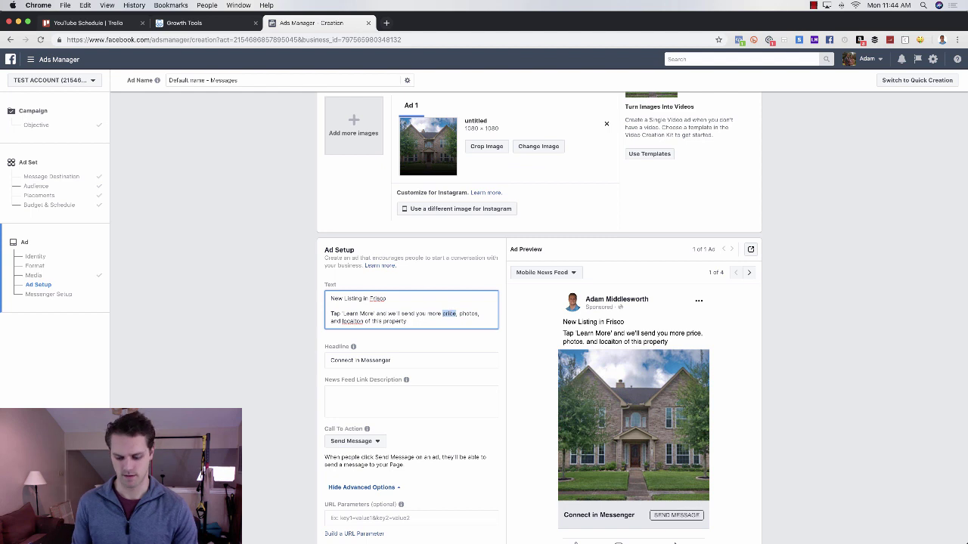
text(photos)
double_click(340, 320)
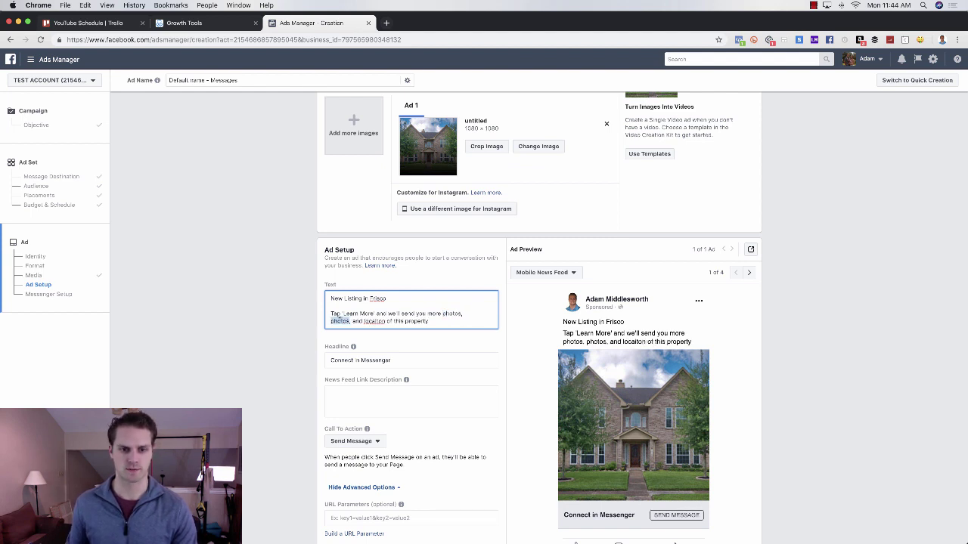
text(prices)
key(Delete)
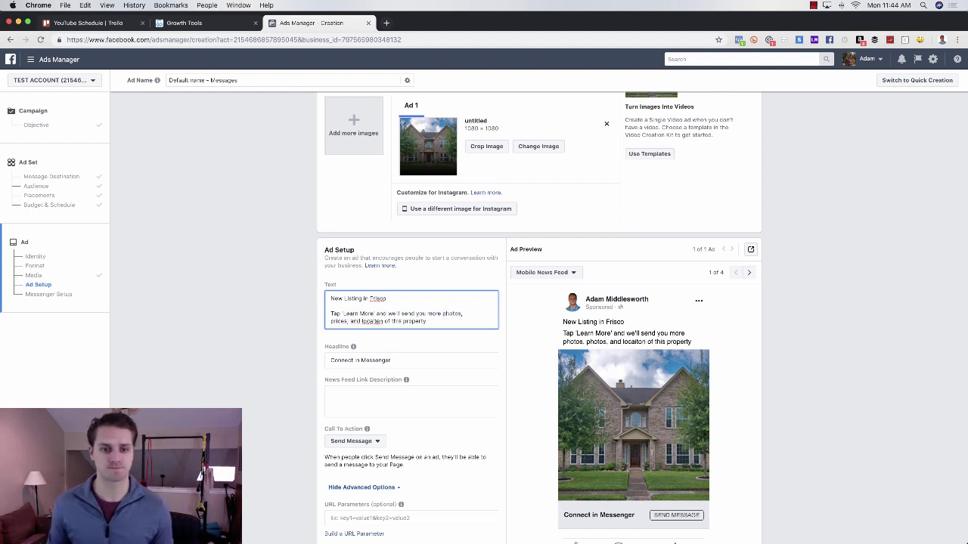
double_click(372, 321)
text(location)
- Complete the ending of the invitation sentence in the ad text
scroll(538, 317, up, 1)
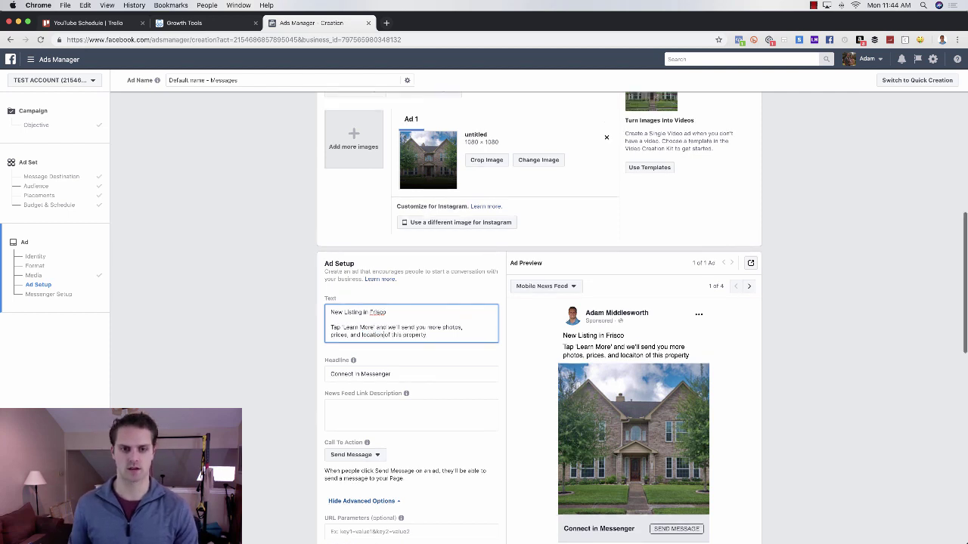
scroll(438, 337, down, 1)
click(437, 338)
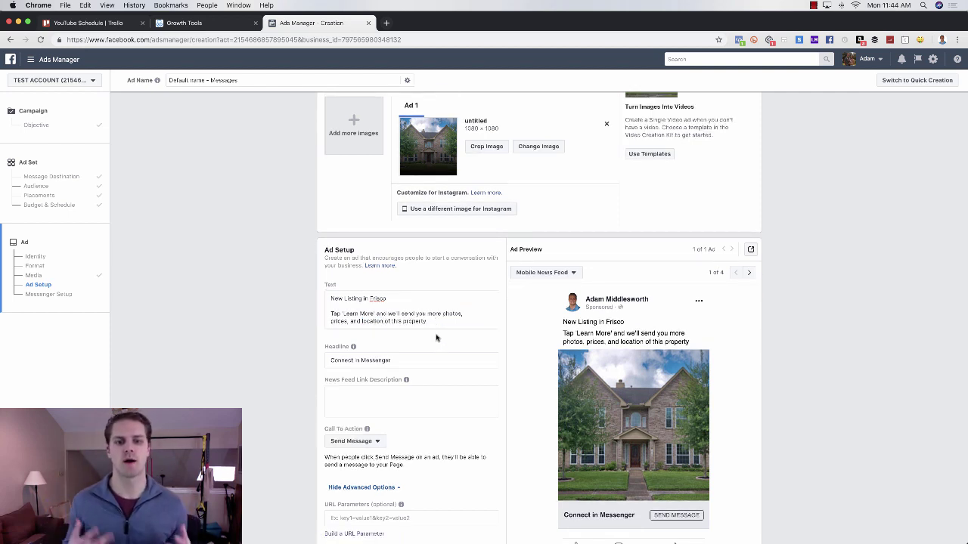
scroll(436, 338, up, 1)
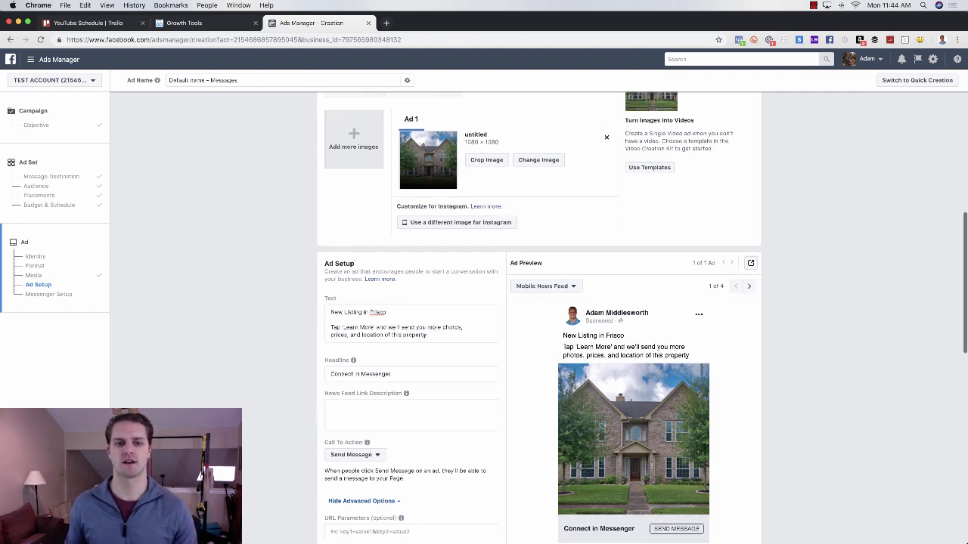
click(432, 333)
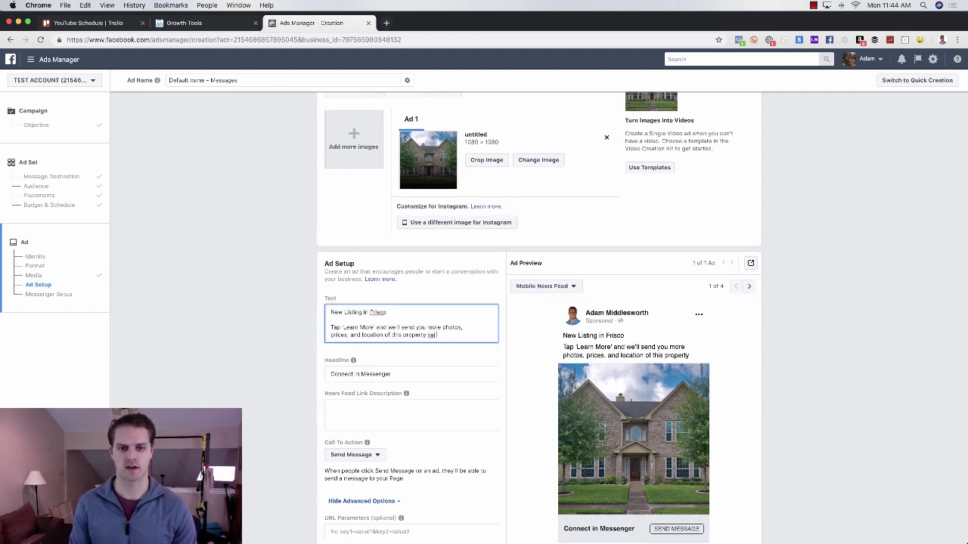
text(va)
scroll(436, 337, down, 1)
text(ia Mess)
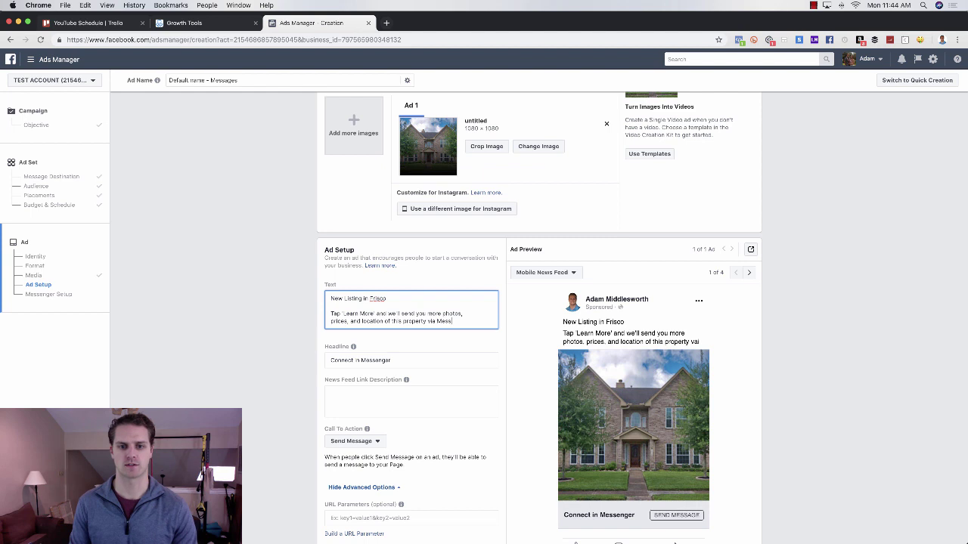
text(.)
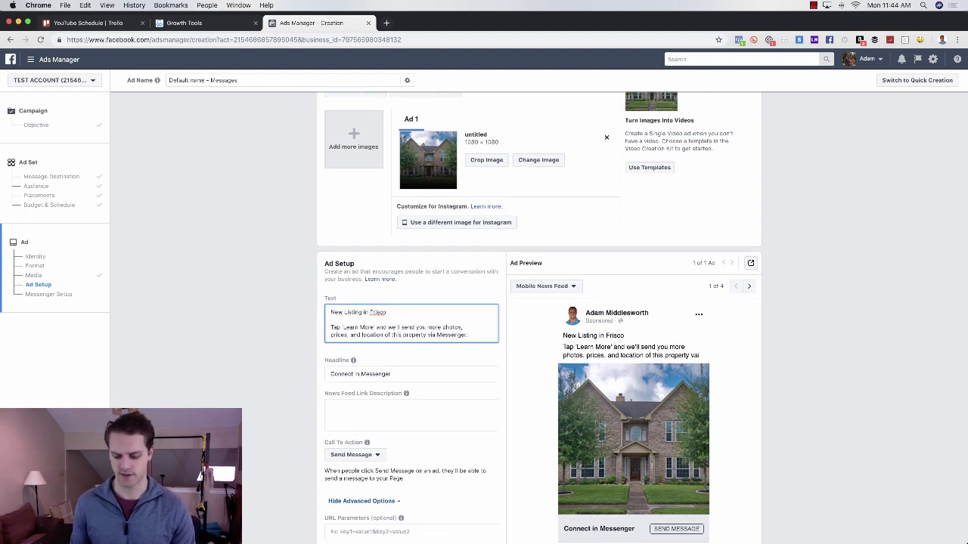
- Add three lines, Feature 1, Feature 2 and Feature 3, below the invitation
key(Return)
key(Return)
text(Feel)
text(ure)
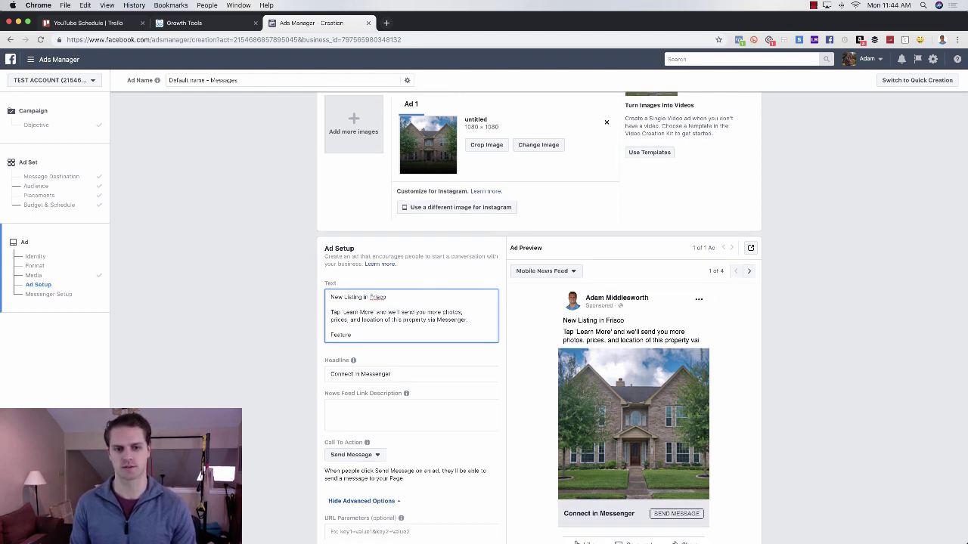
text(s 1)
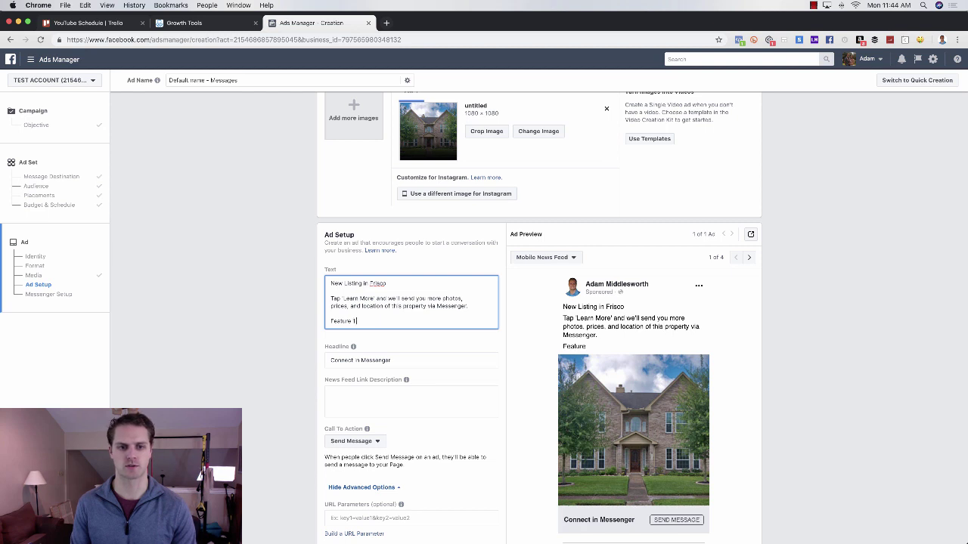
key(Return)
key(Return)
text(Feature)
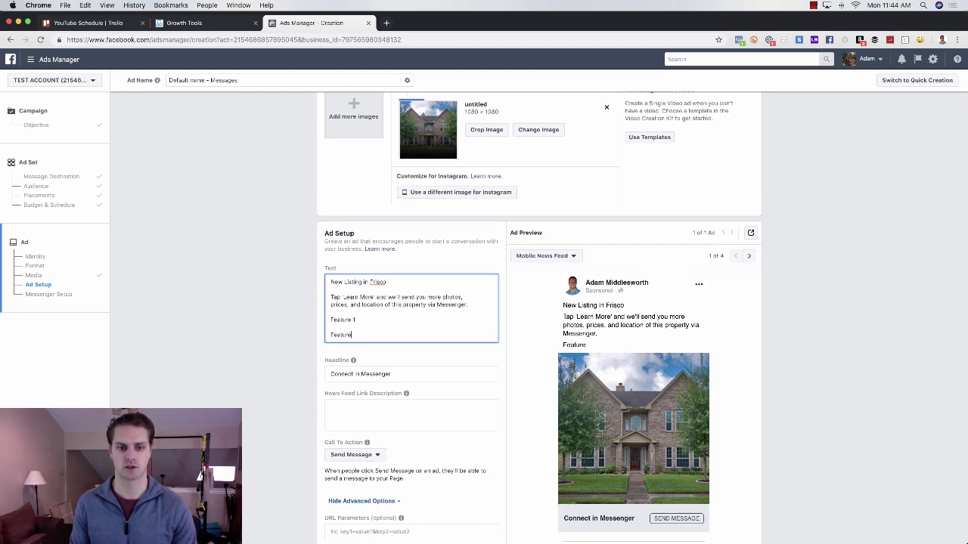
text( 2)
key(Return)
key(Return)
text(Featu)
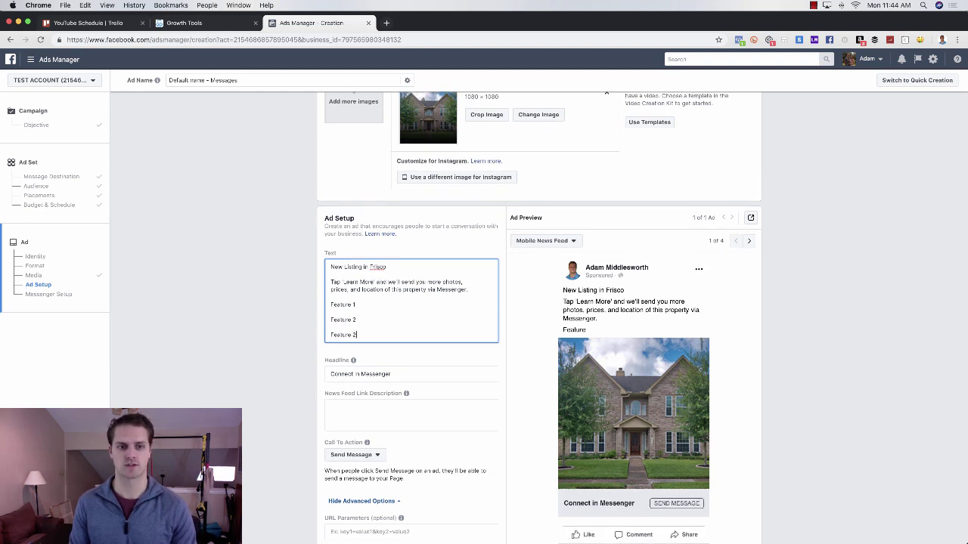
text(re 2)
key(BackSpace)
text(3)
key(Return)
key(Return)
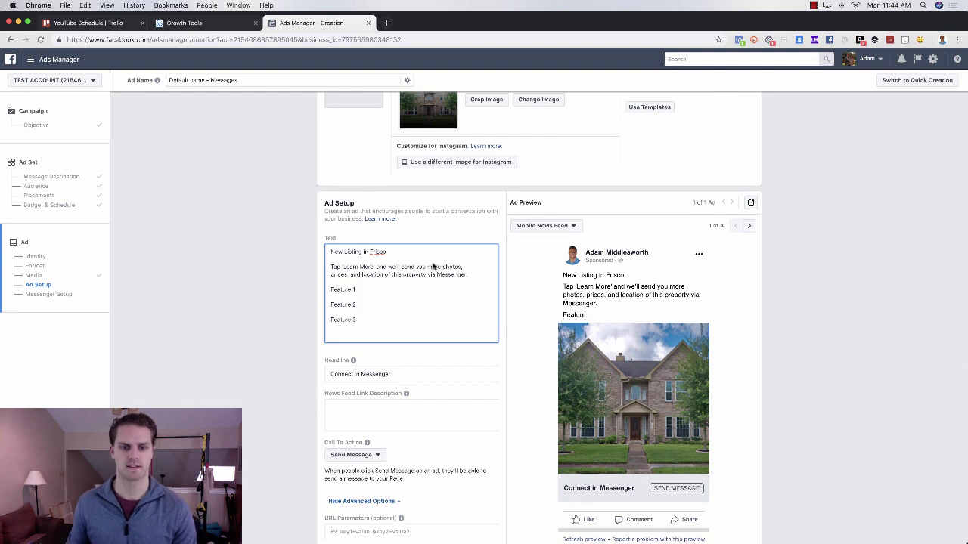
- Copy the Tap 'Learn More' paragraph and paste it again after Feature 3
drag(477, 263, 331, 253)
key(super+c)
click(333, 321)
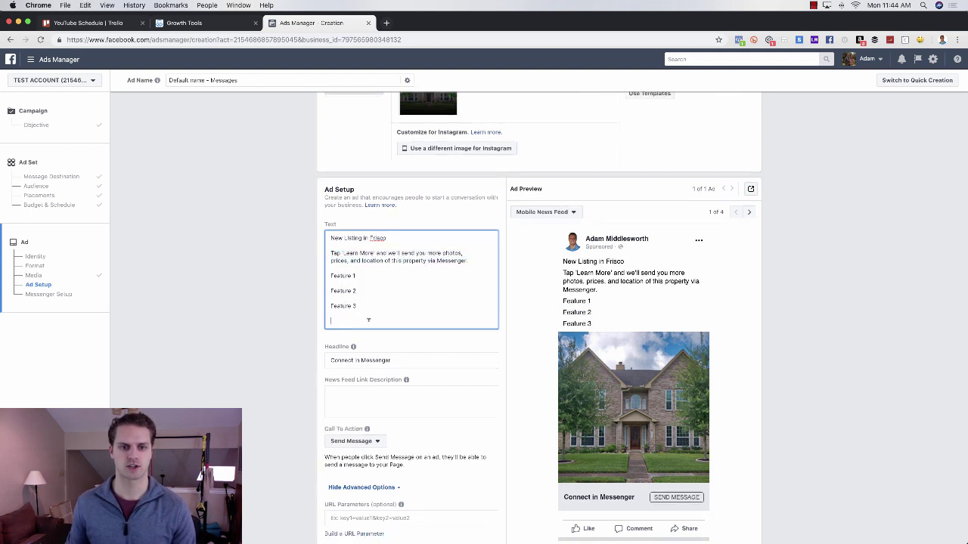
key(super+v)
click(504, 323)
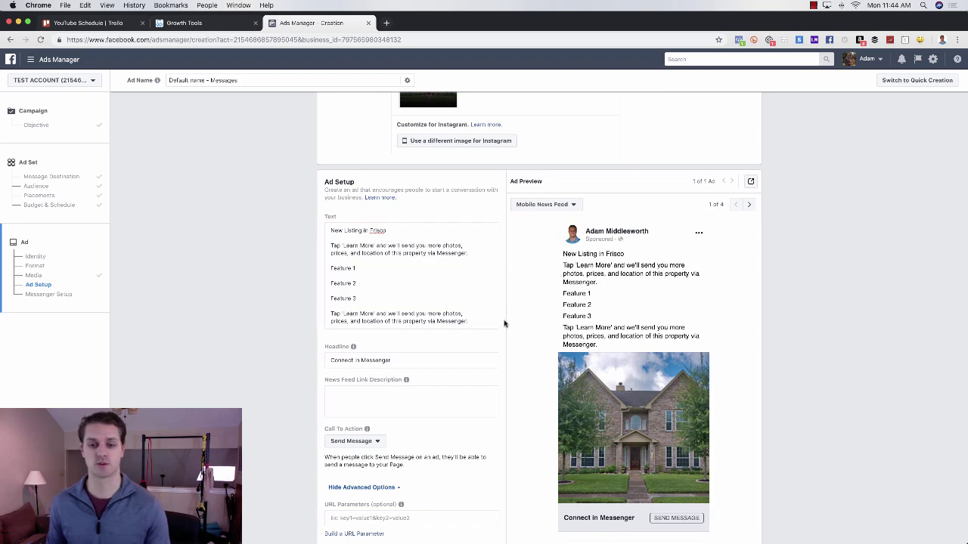
scroll(504, 346, down, 2)
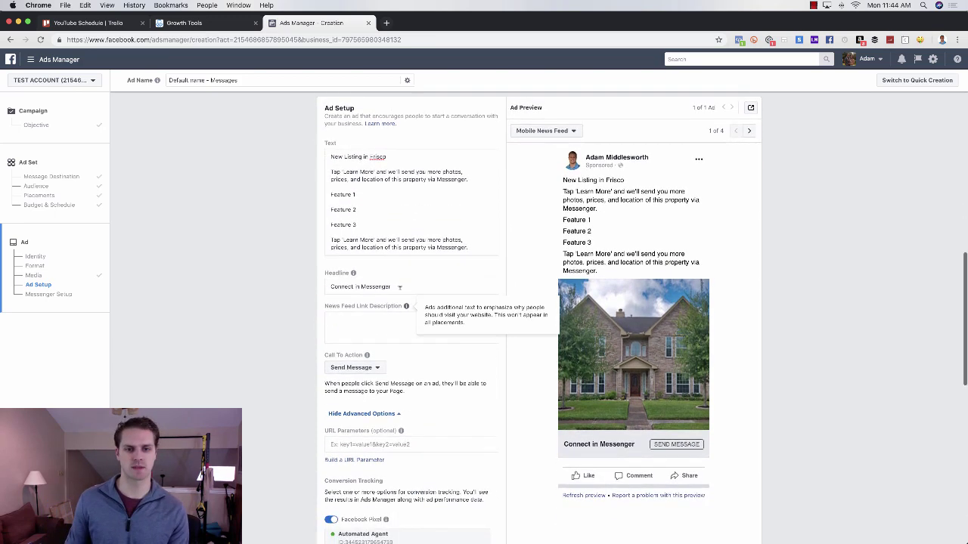
- Set the ad headline to '4 Bedroom 3 Bath JUST LISTED'
triple_click(400, 286)
text(4 Bedroom 3 B)
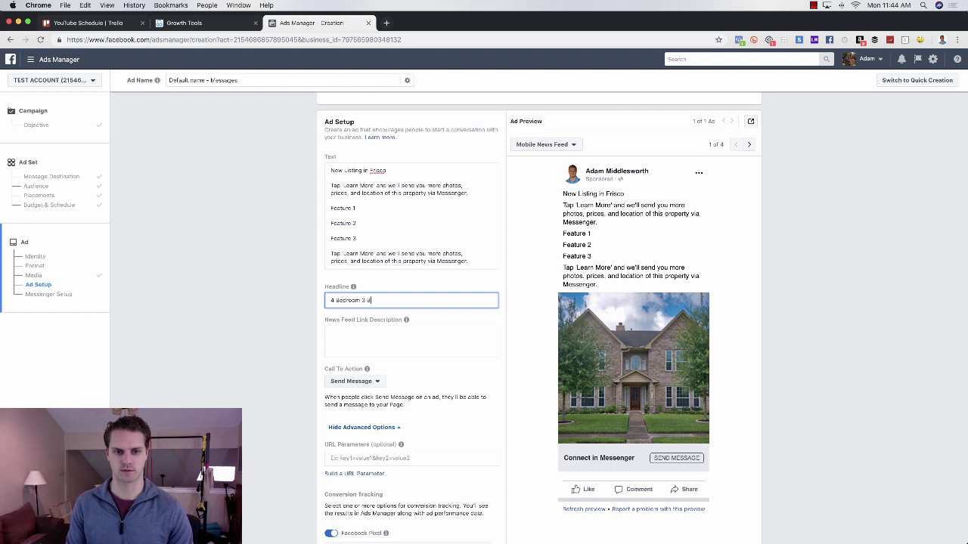
text(ath JUST)
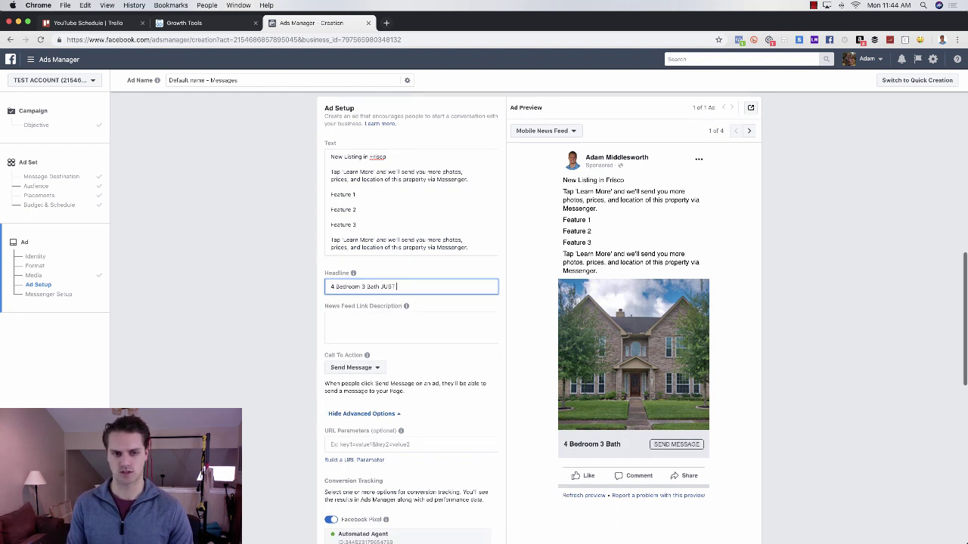
text( LISTED)
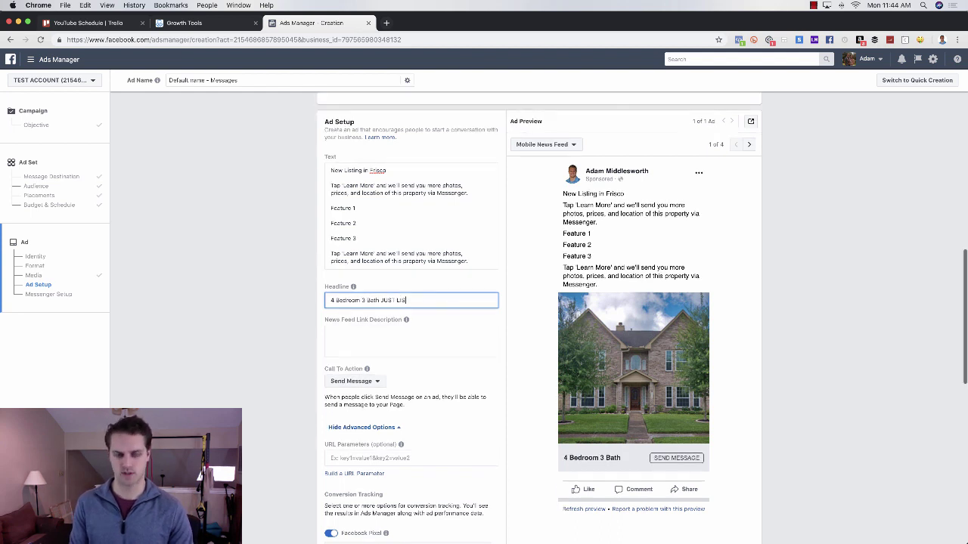
click(534, 311)
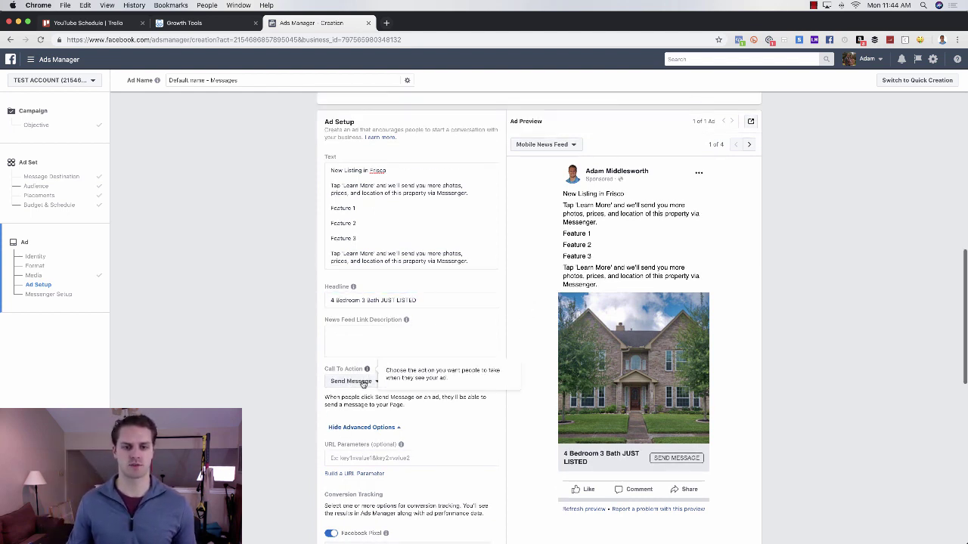
- Set the call to action to Learn More, then bring up ManyChat's Growth Tools
click(367, 382)
click(355, 474)
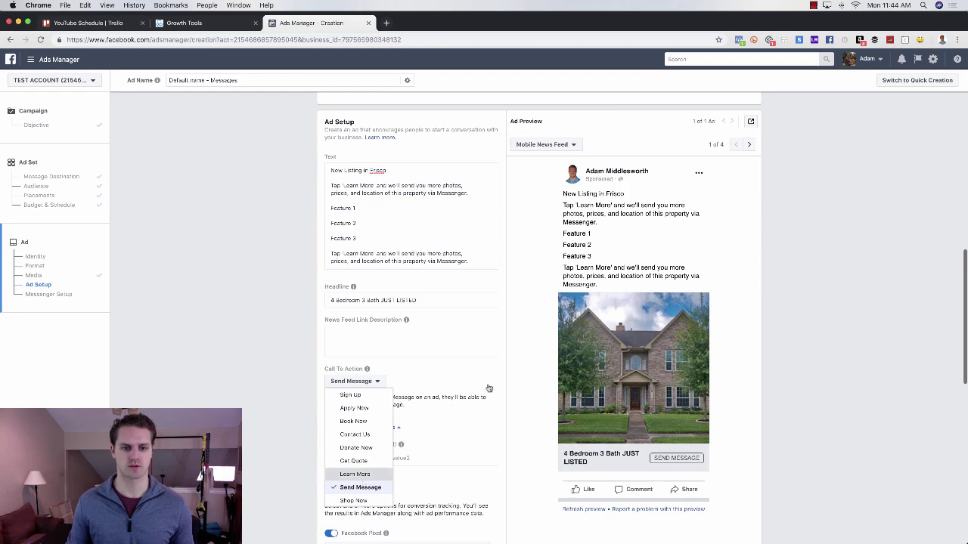
scroll(509, 343, down, 8)
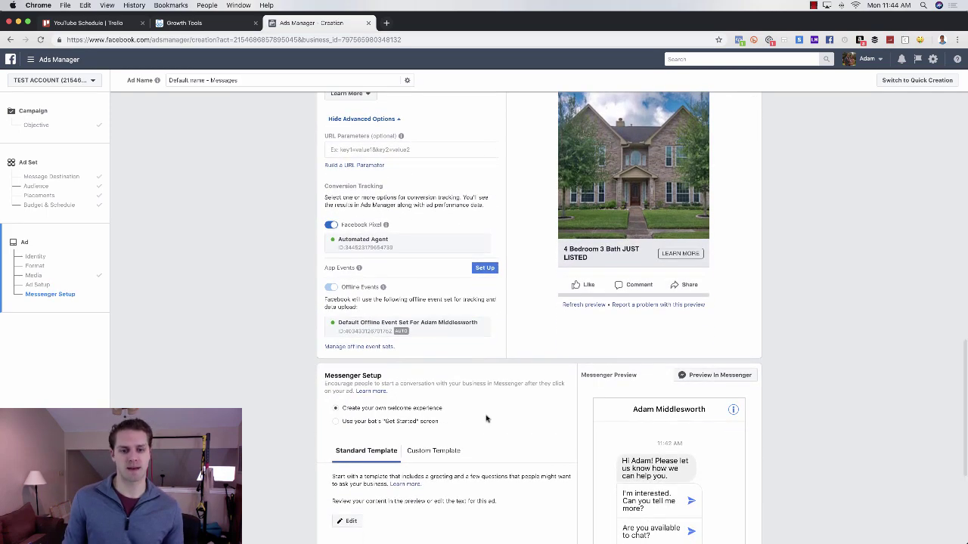
scroll(486, 418, down, 4)
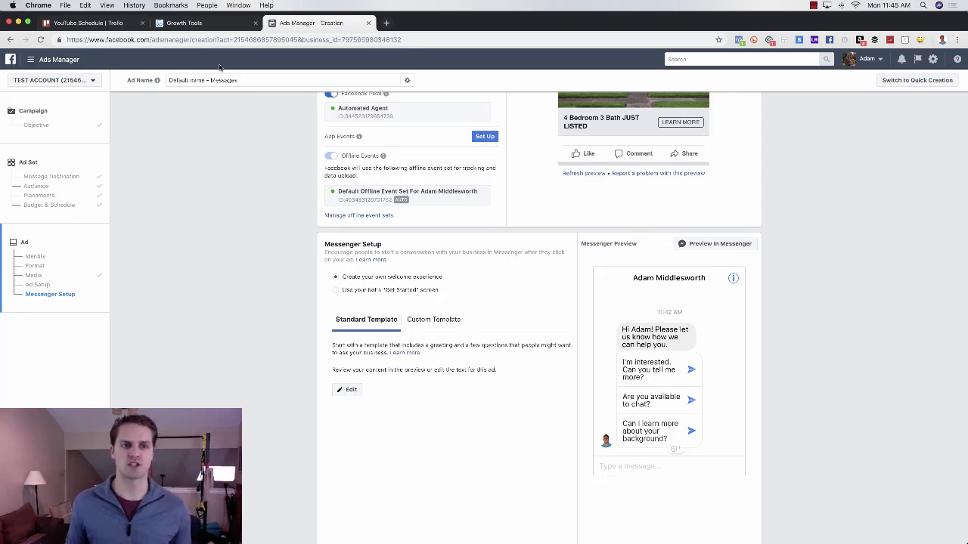
click(205, 24)
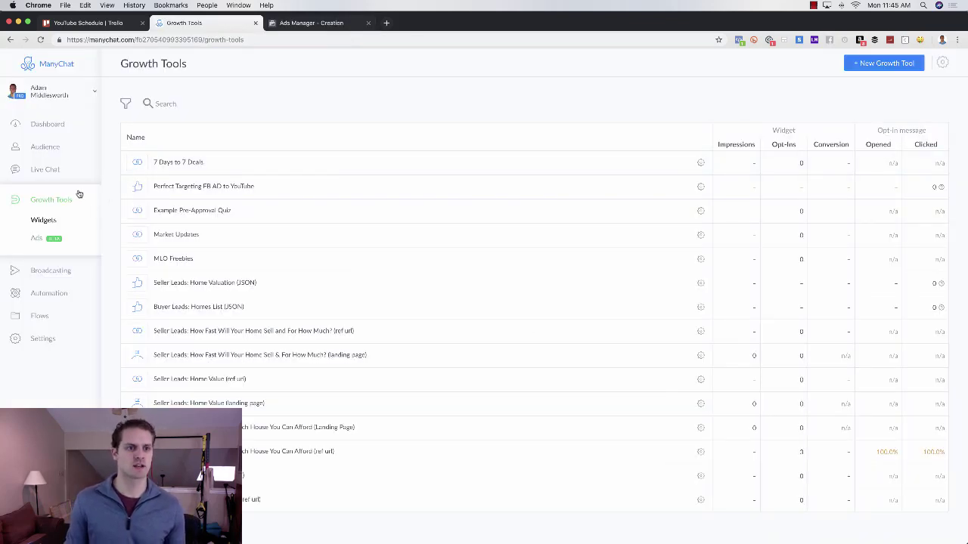
- Add a new Facebook Ads JSON growth tool and edit its opt-in message
click(878, 65)
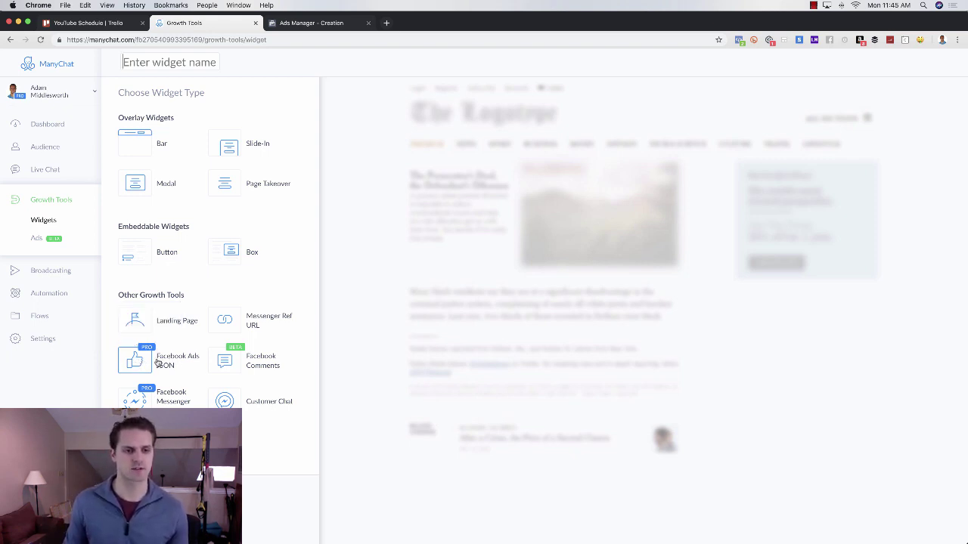
click(146, 360)
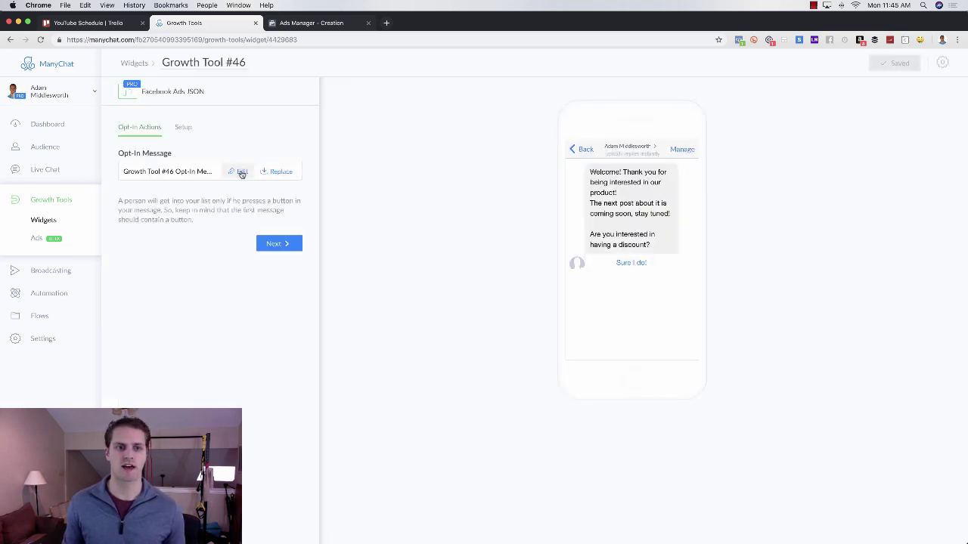
click(241, 171)
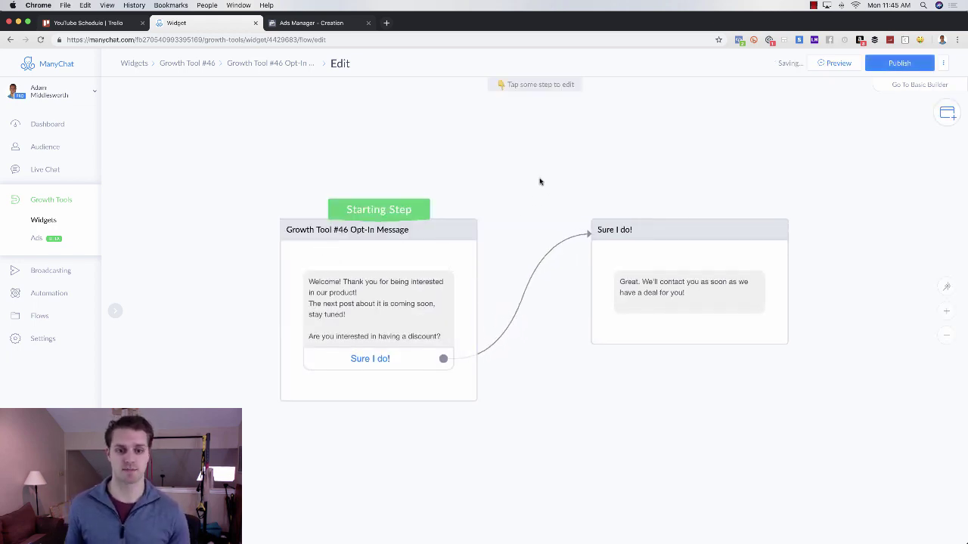
- Replace the opt-in text with the thank-you sentence and 'Tap View Listing to get more photos, price and location…'
click(362, 315)
click(250, 181)
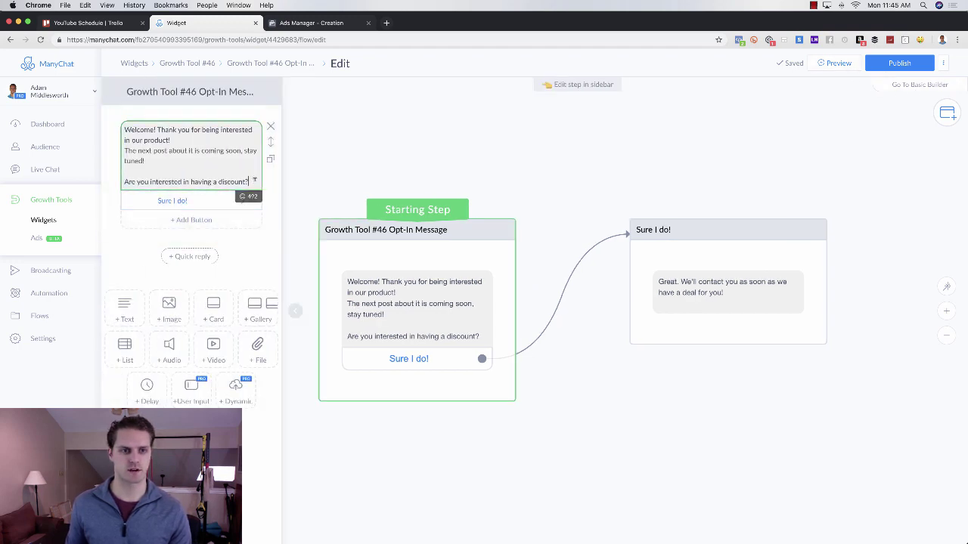
drag(249, 182, 158, 125)
key(BackSpace)
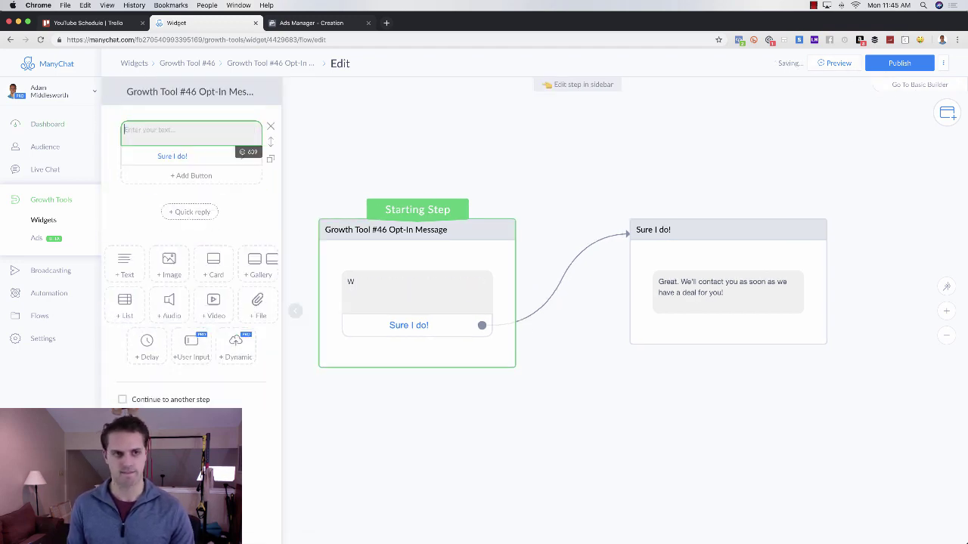
text(Hey)
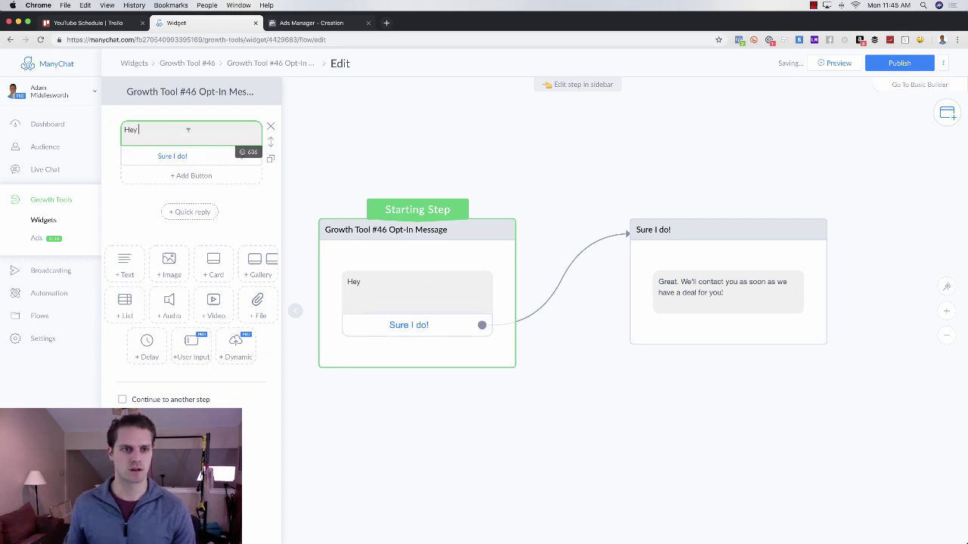
text(, thanks for re)
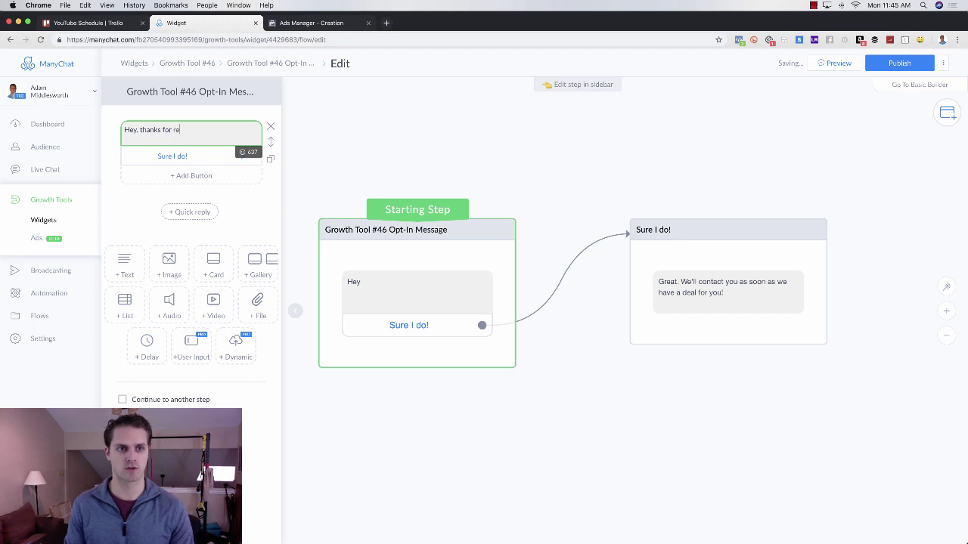
text(questing more)
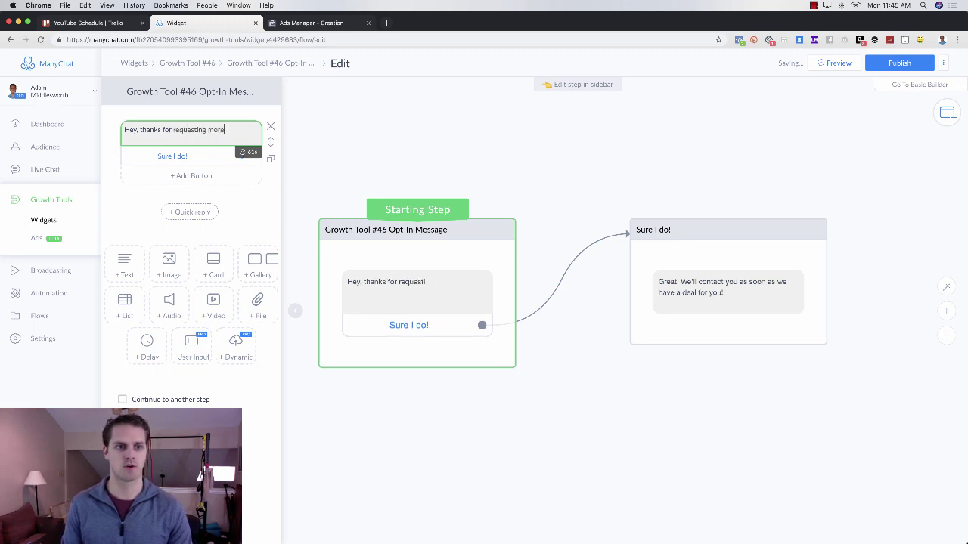
text( information o)
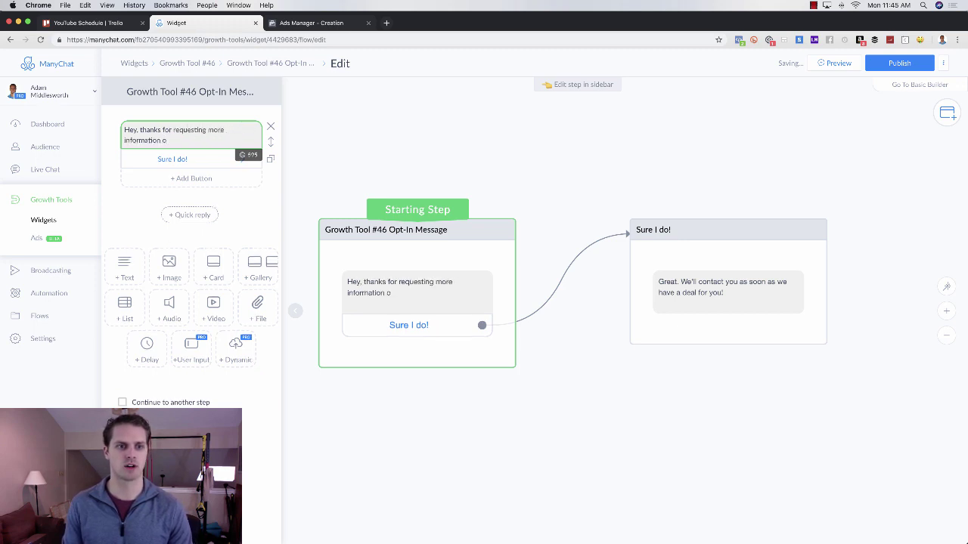
text(n this prop)
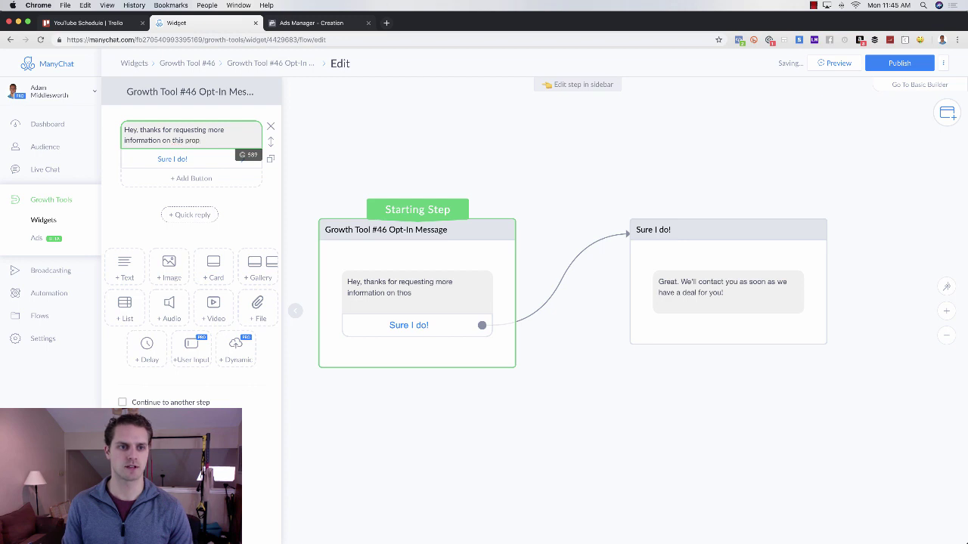
text(erty.)
key(Return)
key(Return)
text(Tap)
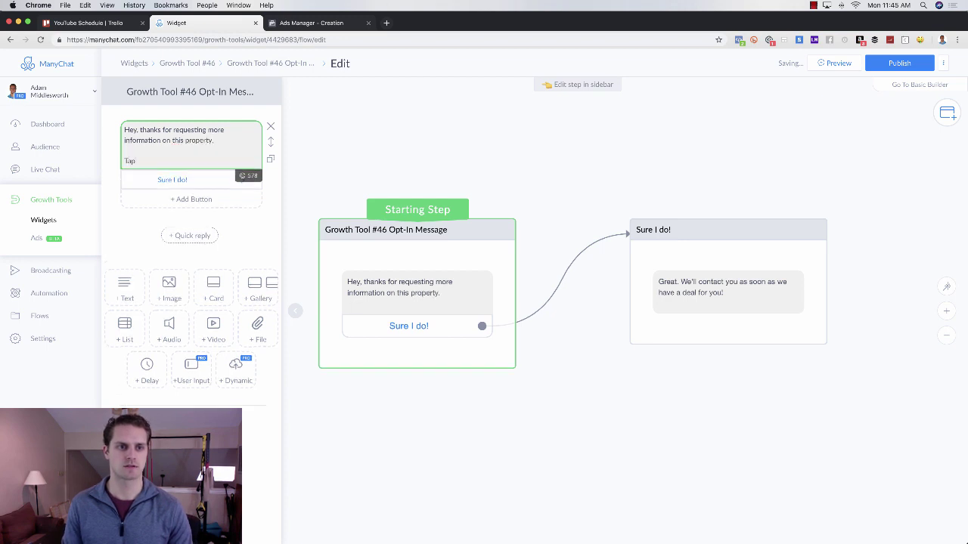
text( View Lis)
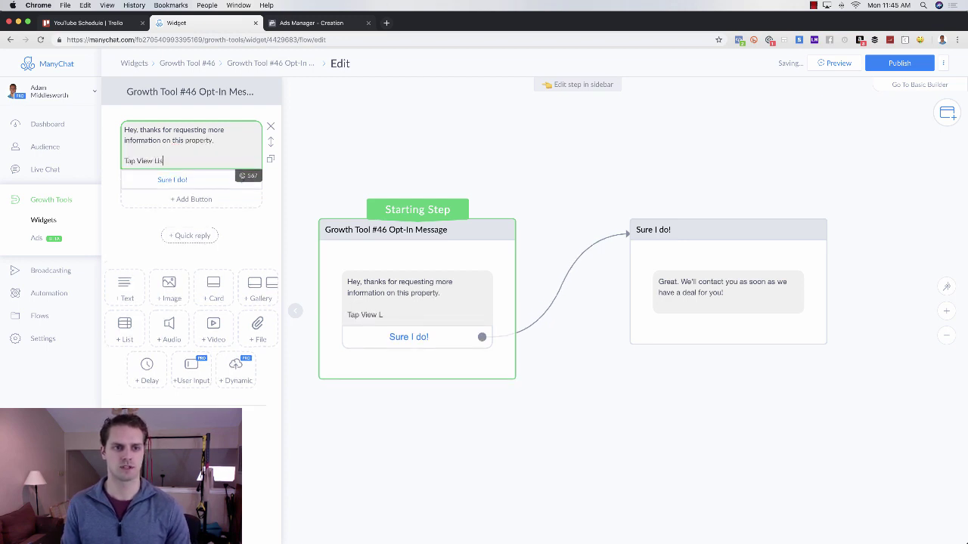
text(ting to get )
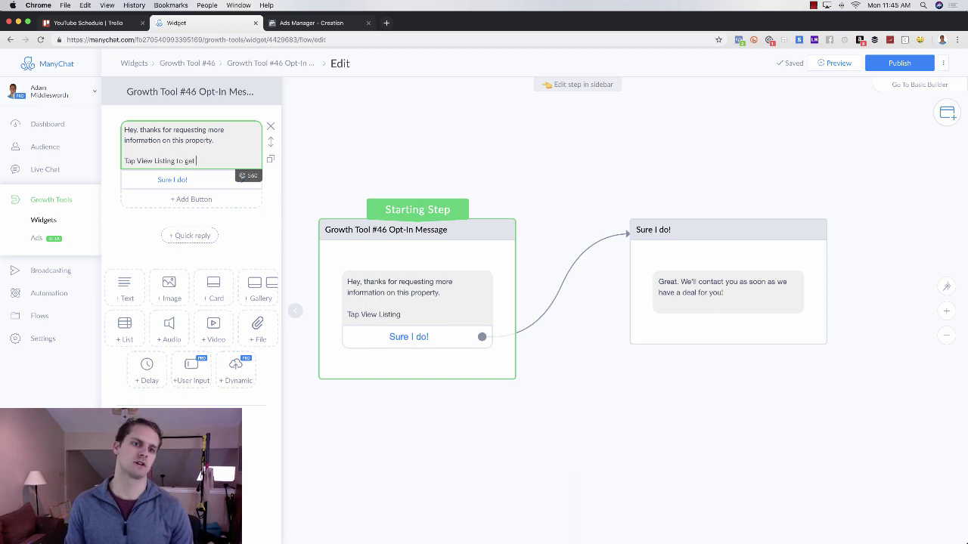
text(more photo)
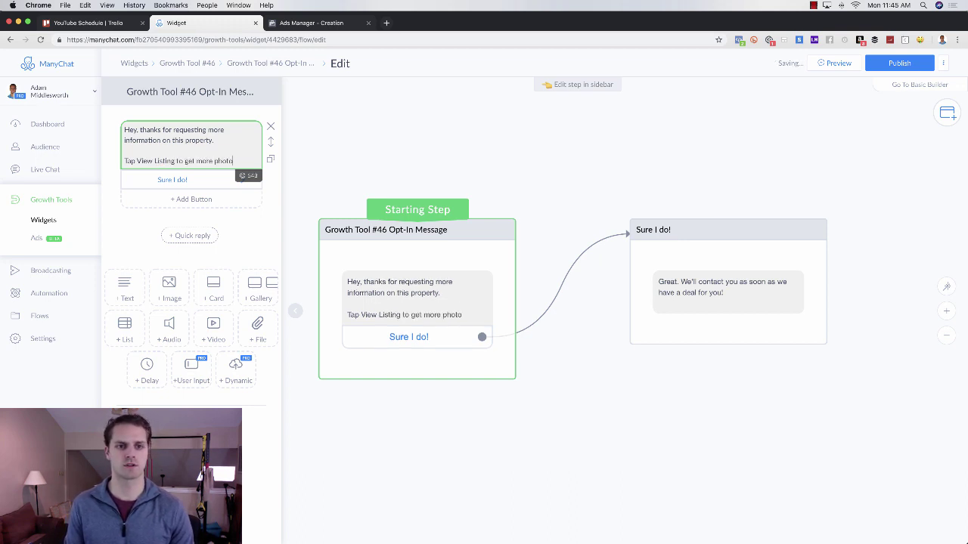
text(s, price and location )
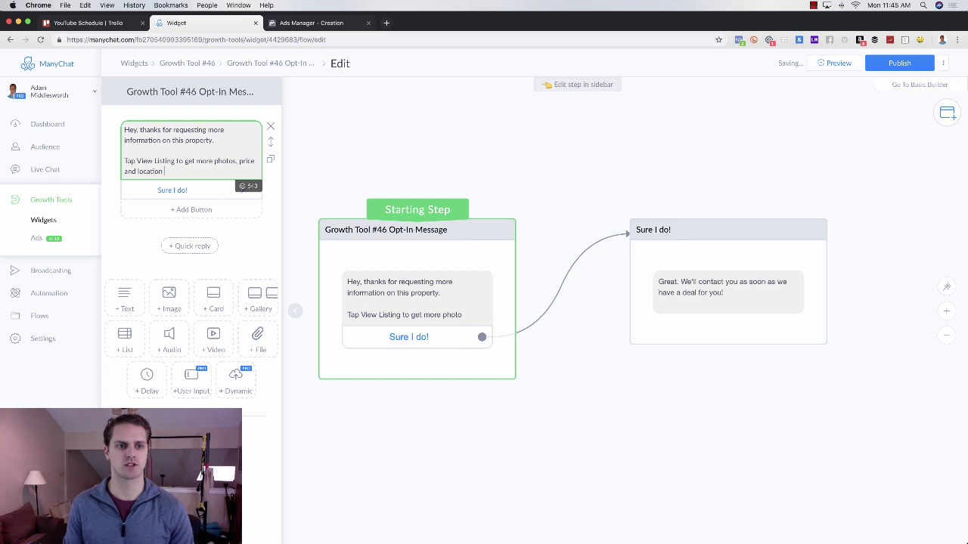
text(of this property!)
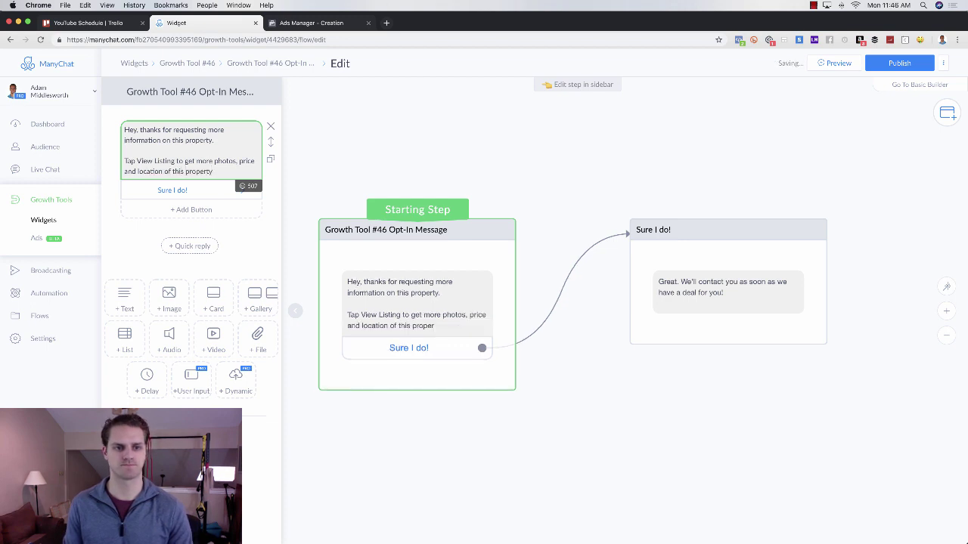
click(173, 190)
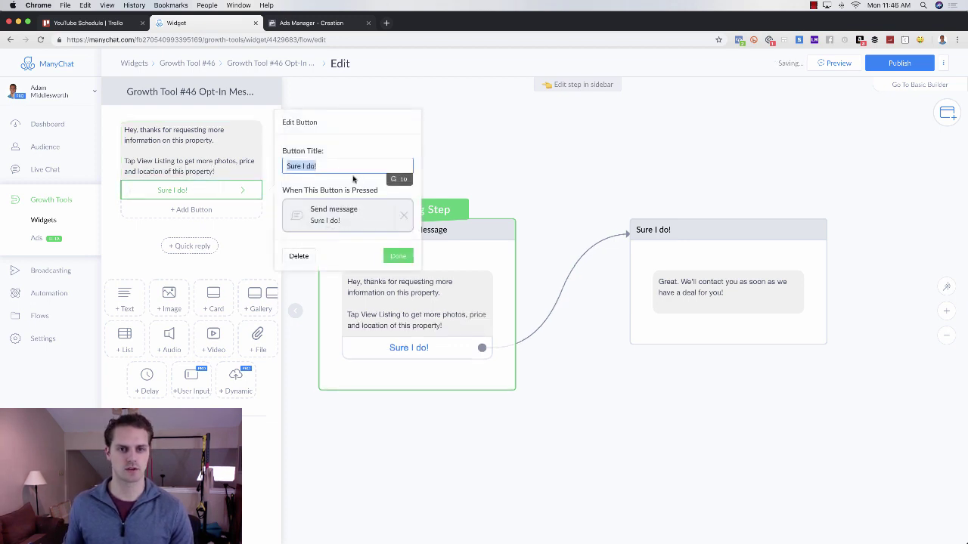
text(View Lis)
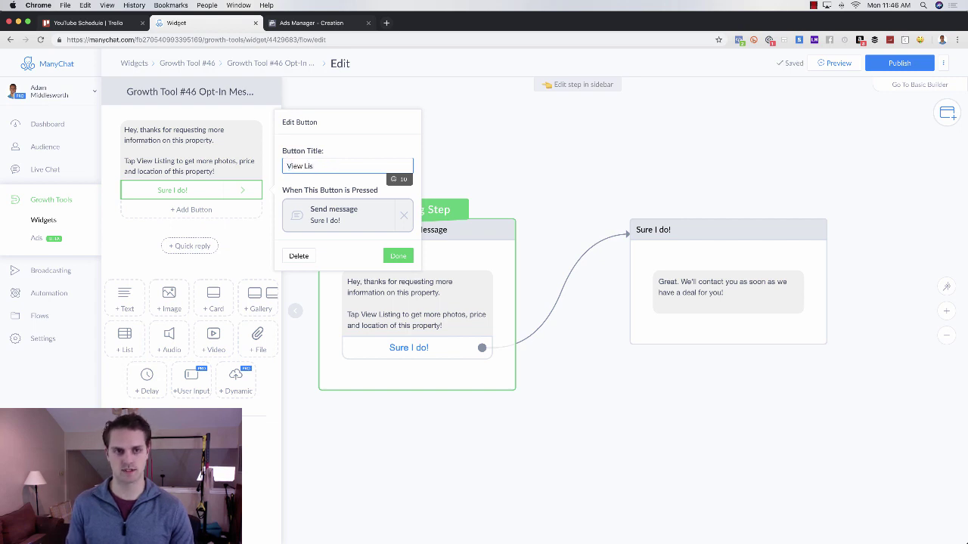
text(ting)
click(404, 215)
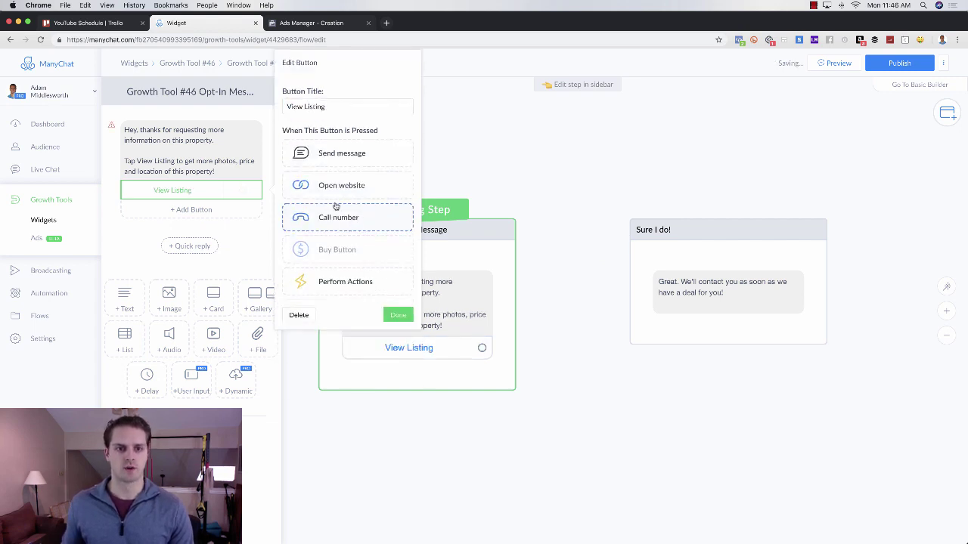
click(341, 185)
click(355, 206)
text(www.)
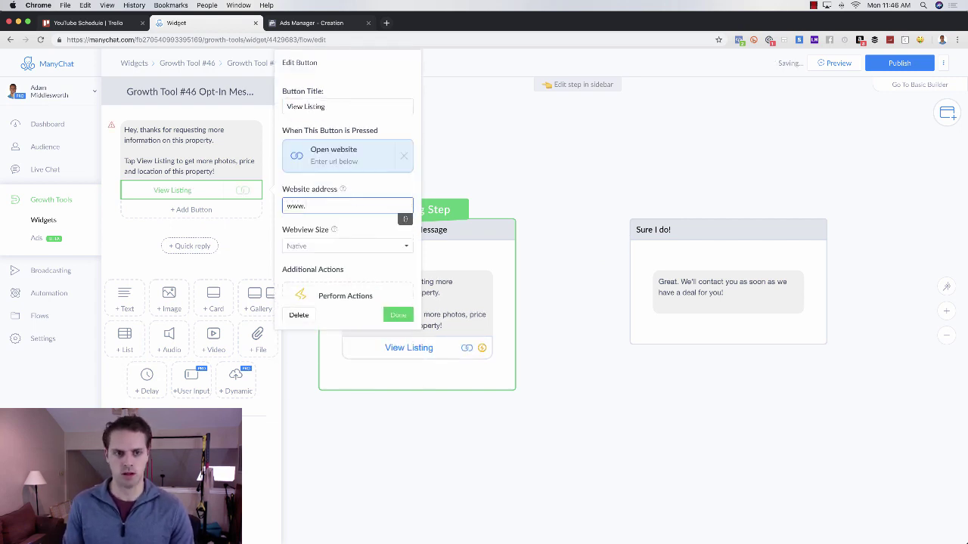
text(google.com)
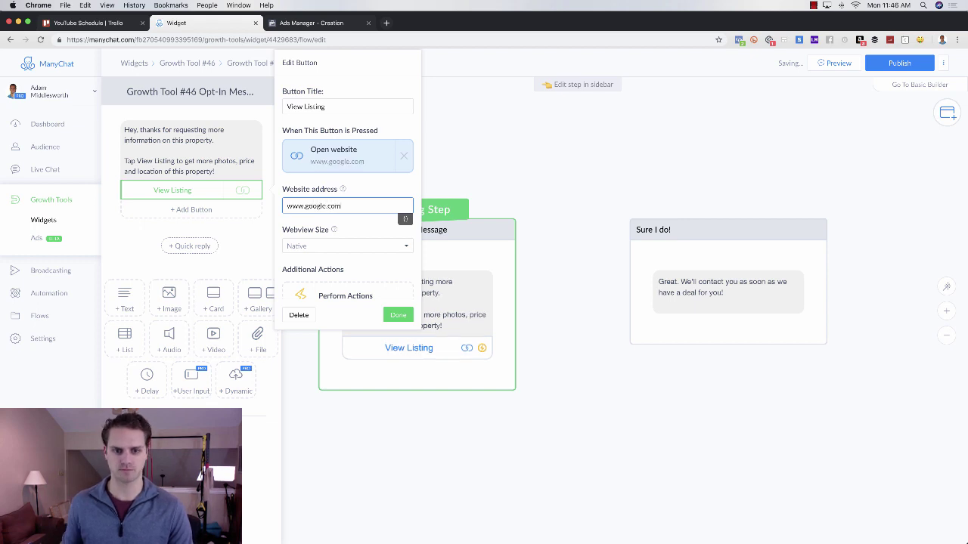
click(582, 268)
- Delete the Sure I do! step from the flow
click(668, 224)
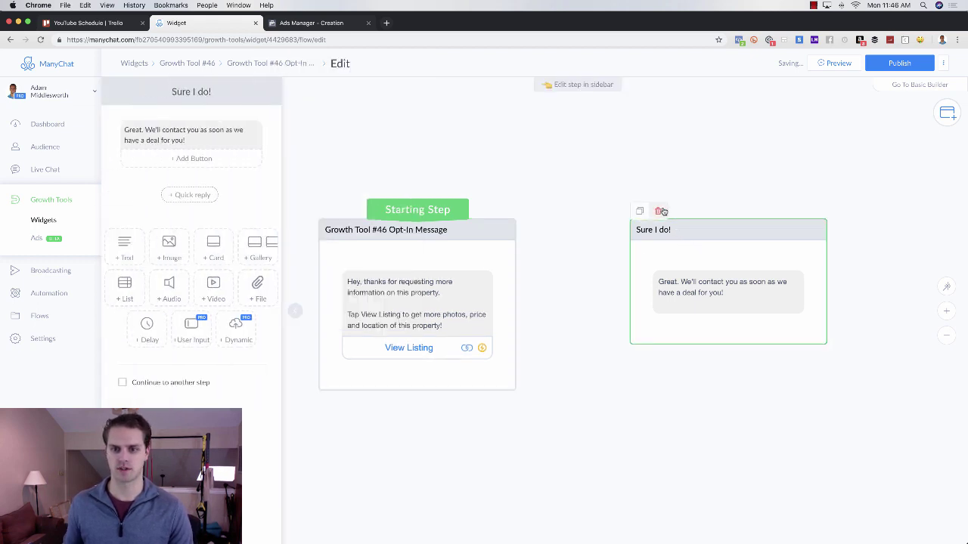
click(660, 211)
click(558, 114)
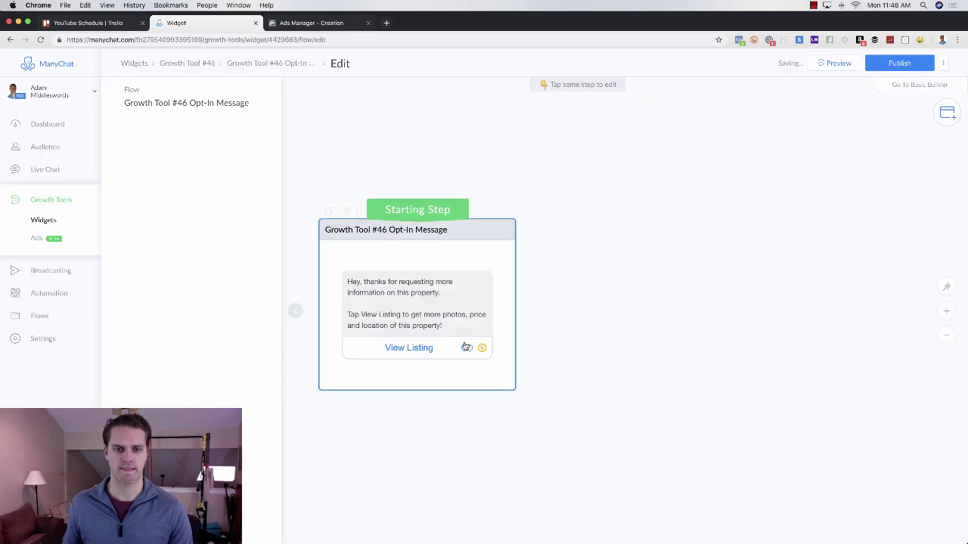
click(408, 348)
click(400, 316)
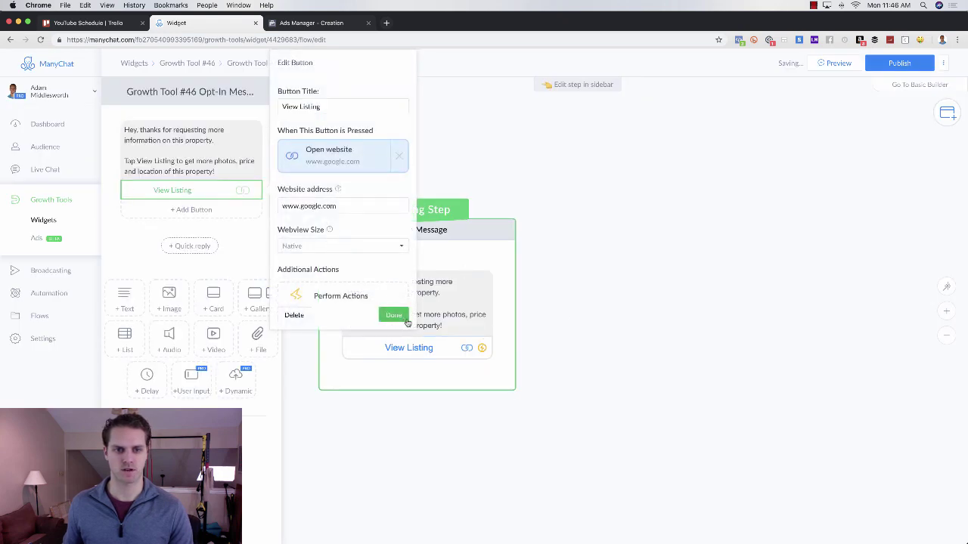
- Switch the View Listing button's action from website to sending a new message
click(554, 317)
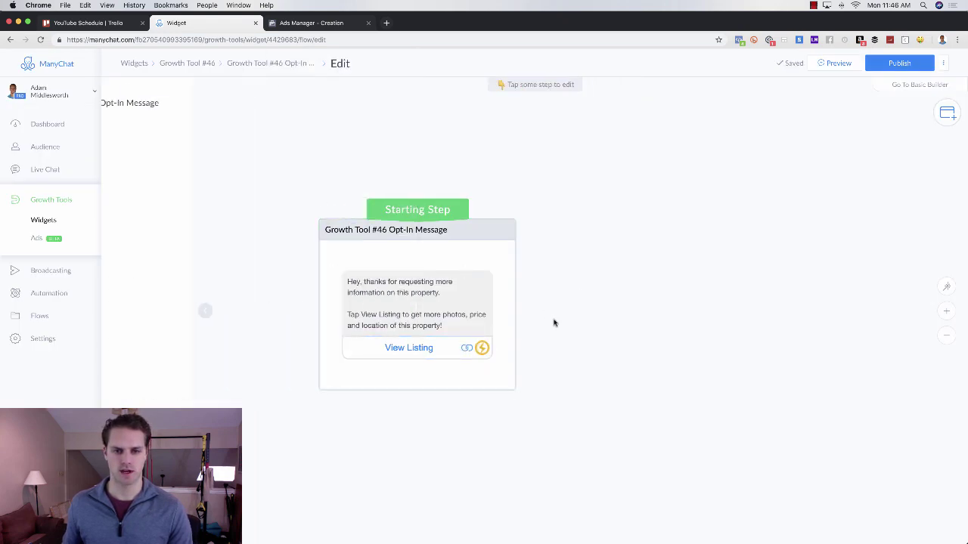
click(462, 345)
click(224, 196)
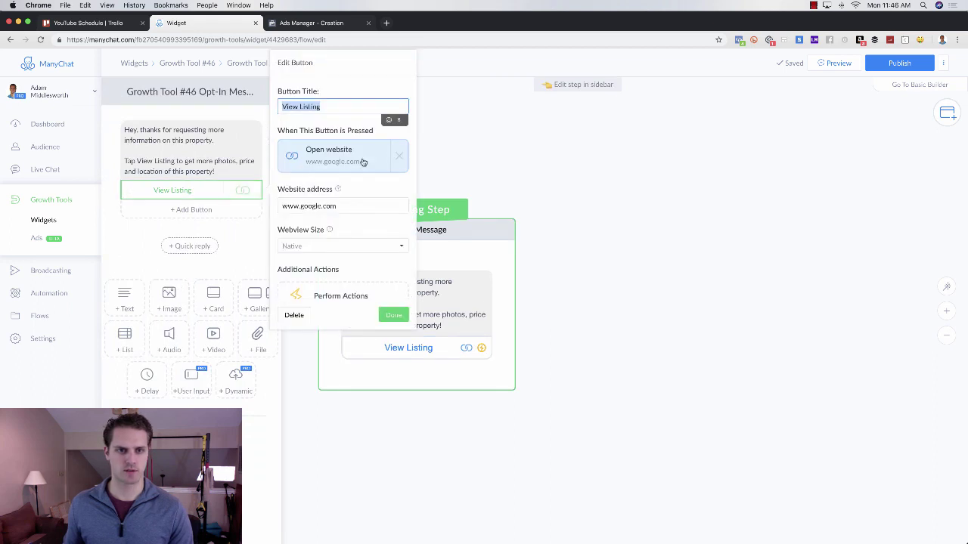
click(397, 157)
click(340, 149)
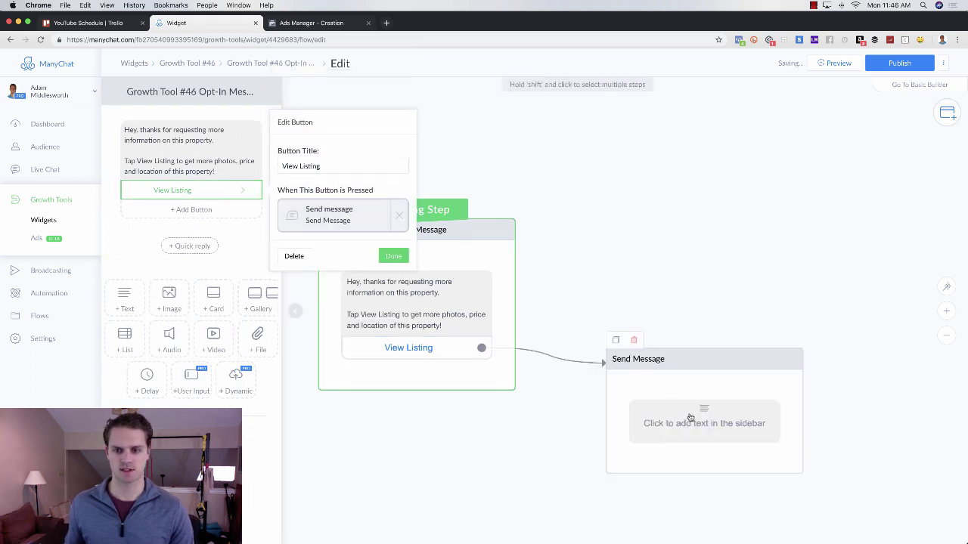
drag(691, 411, 663, 302)
click(661, 302)
click(183, 129)
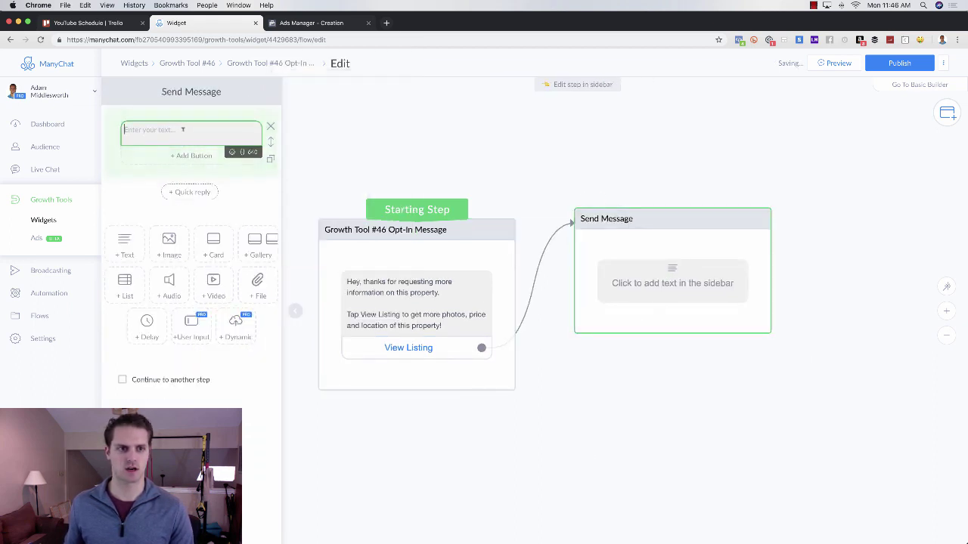
text(View K)
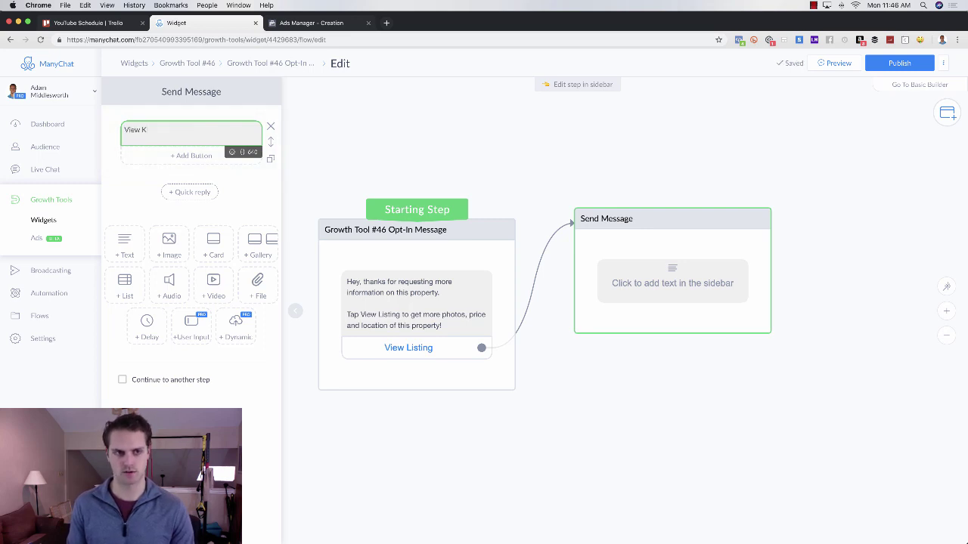
key(BackSpace)
text(li)
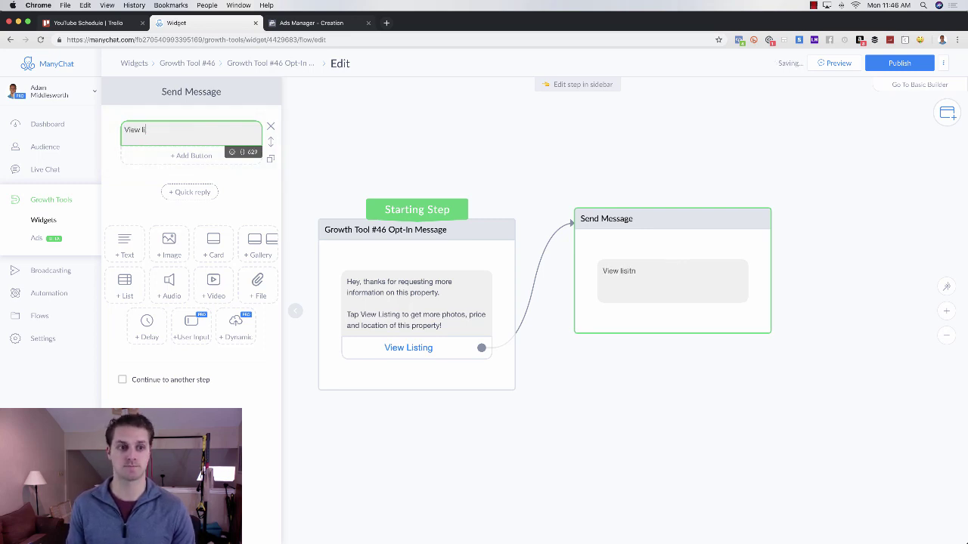
key(BackSpace)
key(BackSpace)
text(Listing - www)
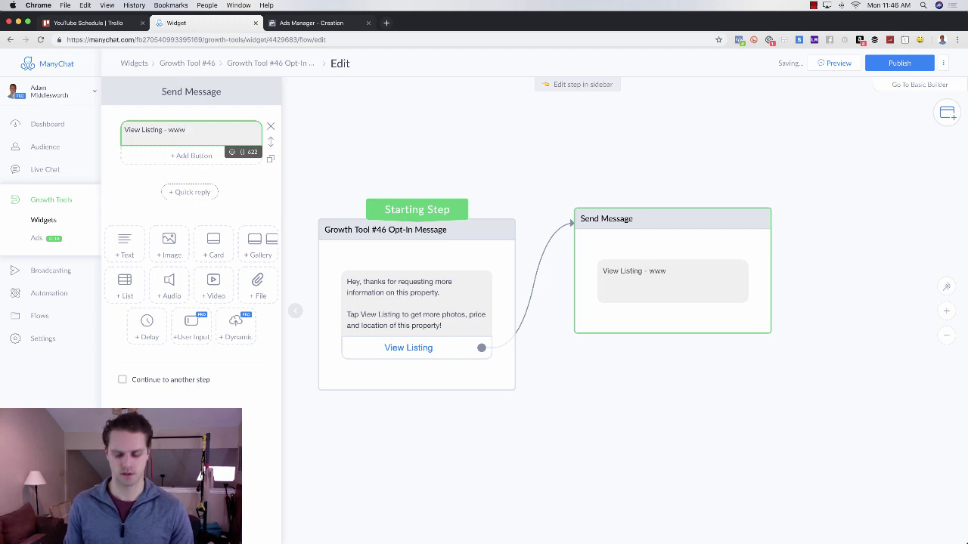
text(.google.com)
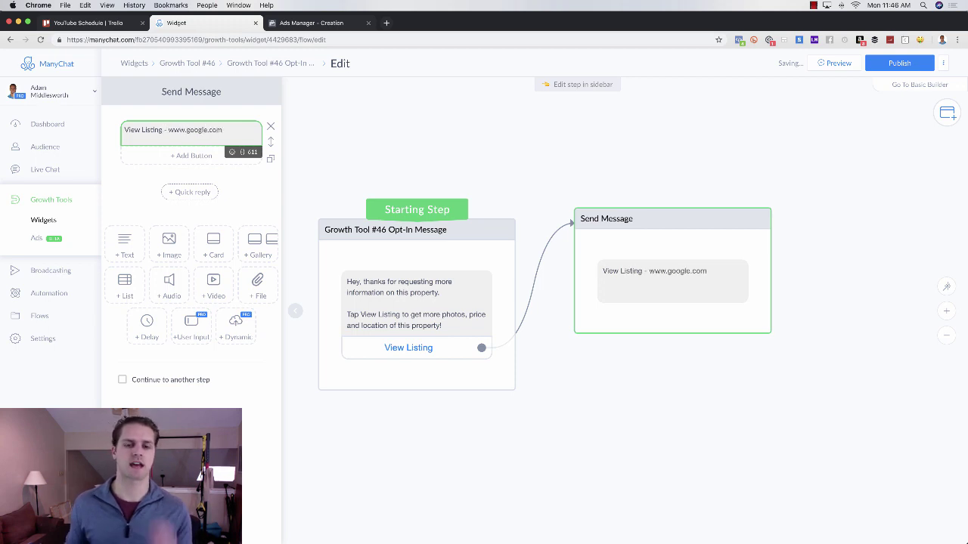
click(371, 144)
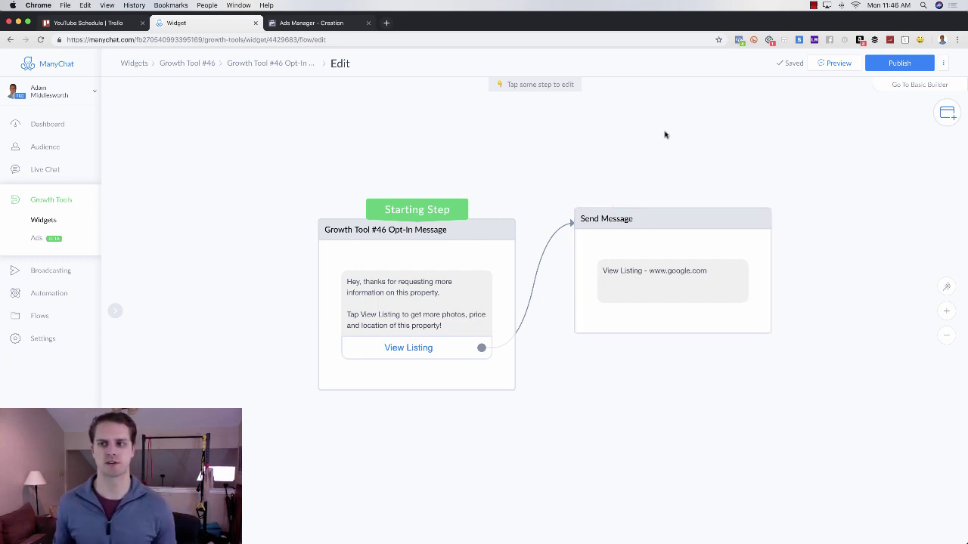
click(877, 64)
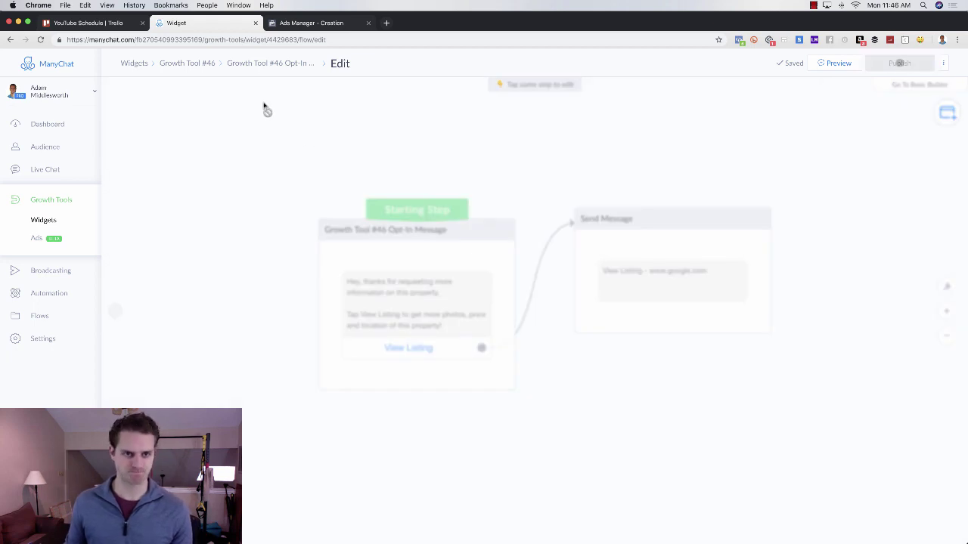
- Rename the growth tool to '123 Main St Lisintg' and save it
click(201, 65)
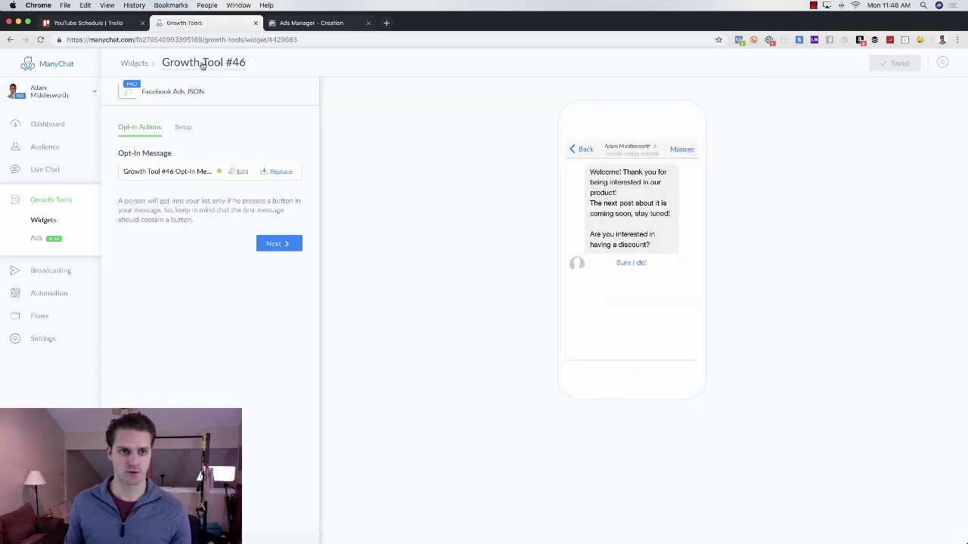
click(206, 63)
text(12)
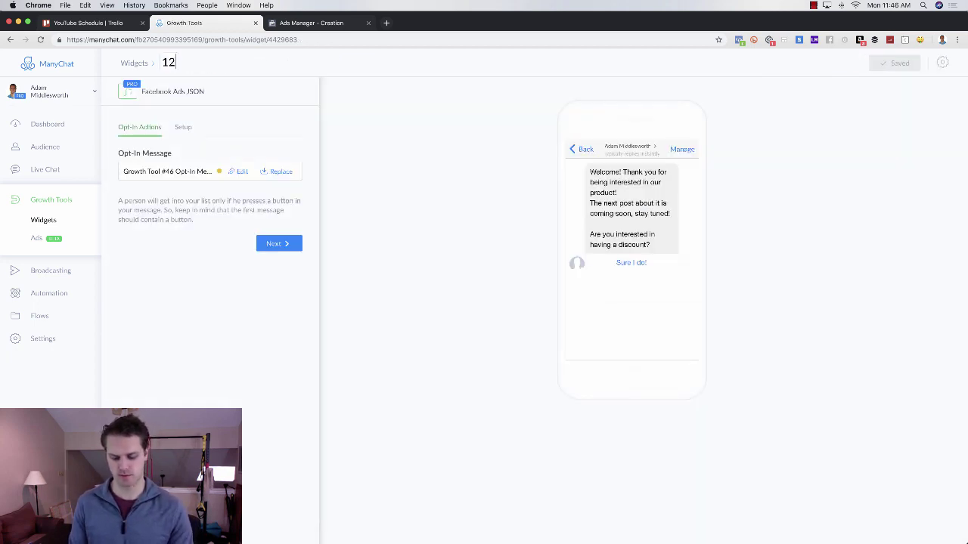
text(3 Main St)
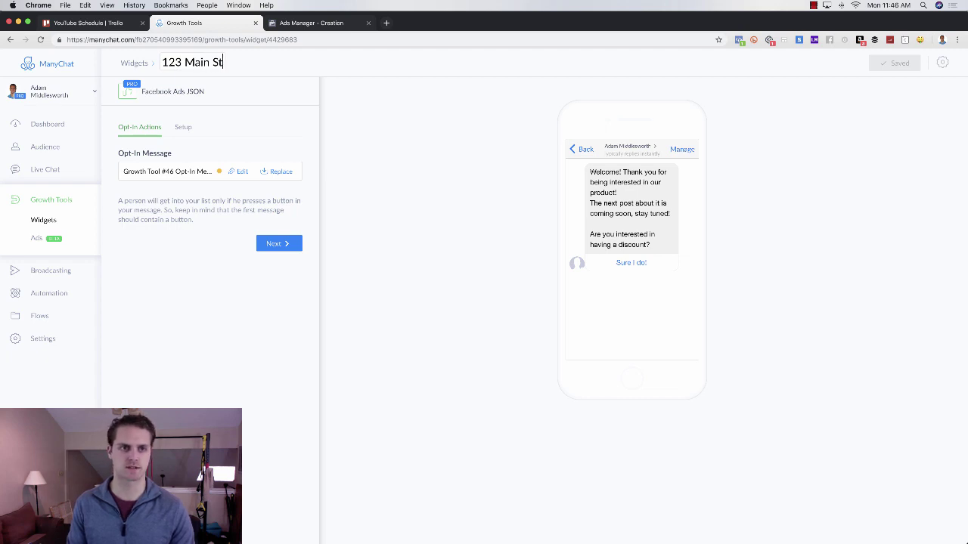
text( Lisintg)
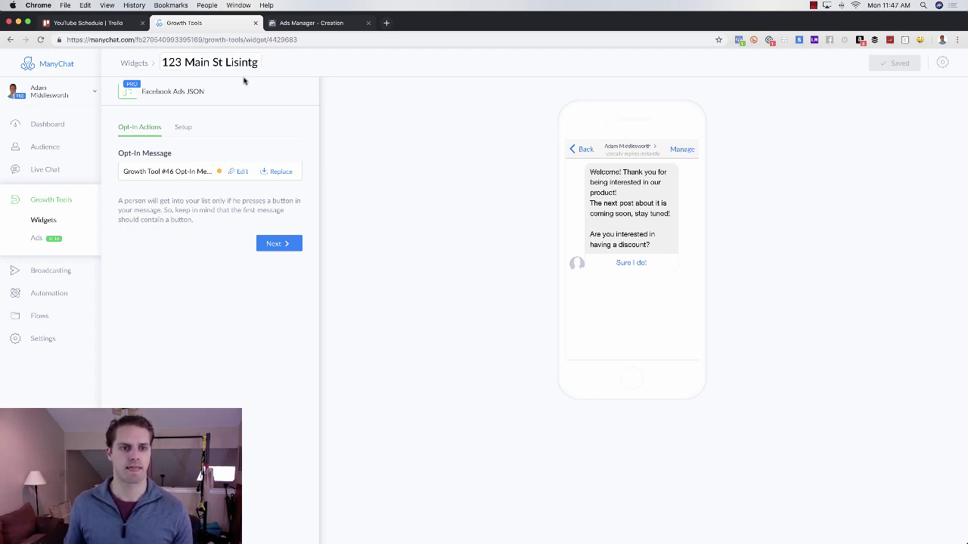
click(272, 228)
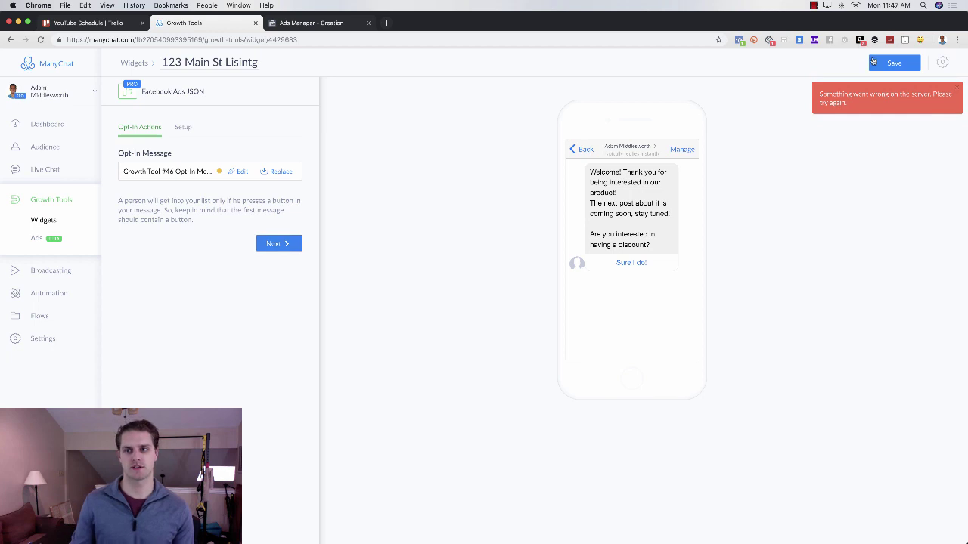
click(873, 62)
- Bring up the growth tool's Facebook Ads JSON code, then return to Ads Manager's Messenger setup
click(287, 244)
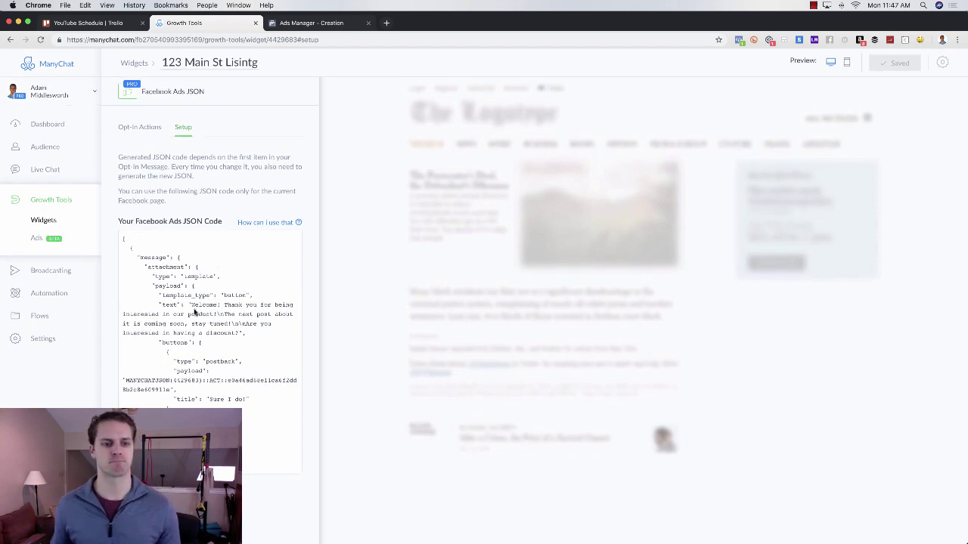
click(140, 130)
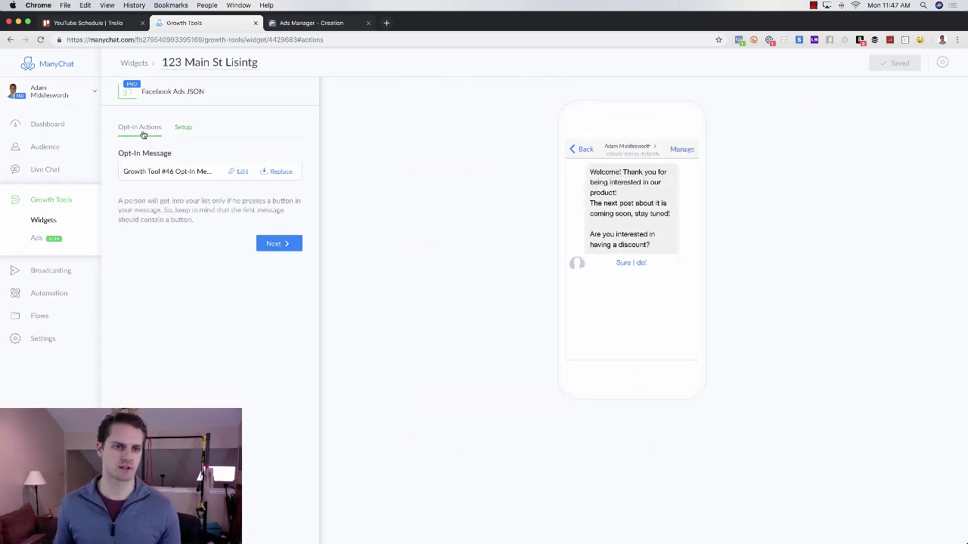
click(182, 128)
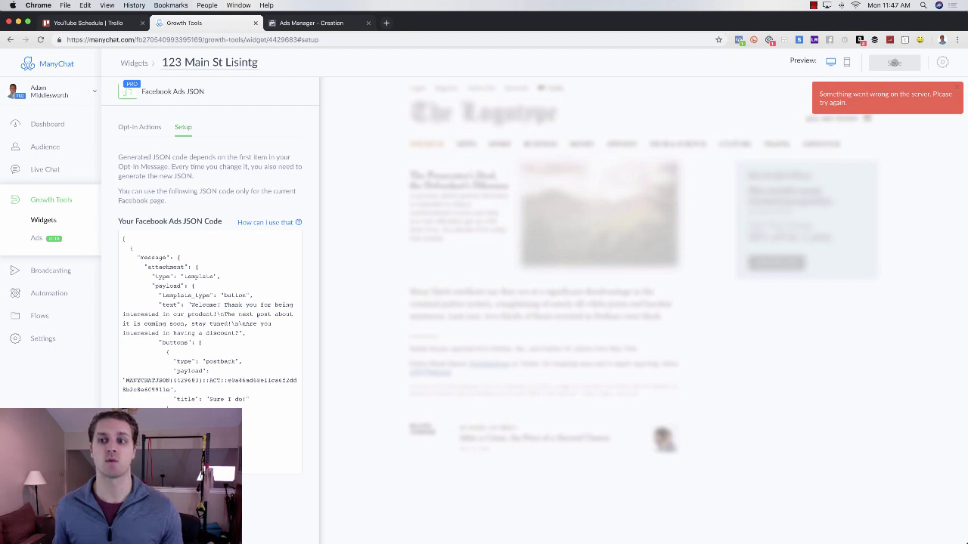
click(318, 26)
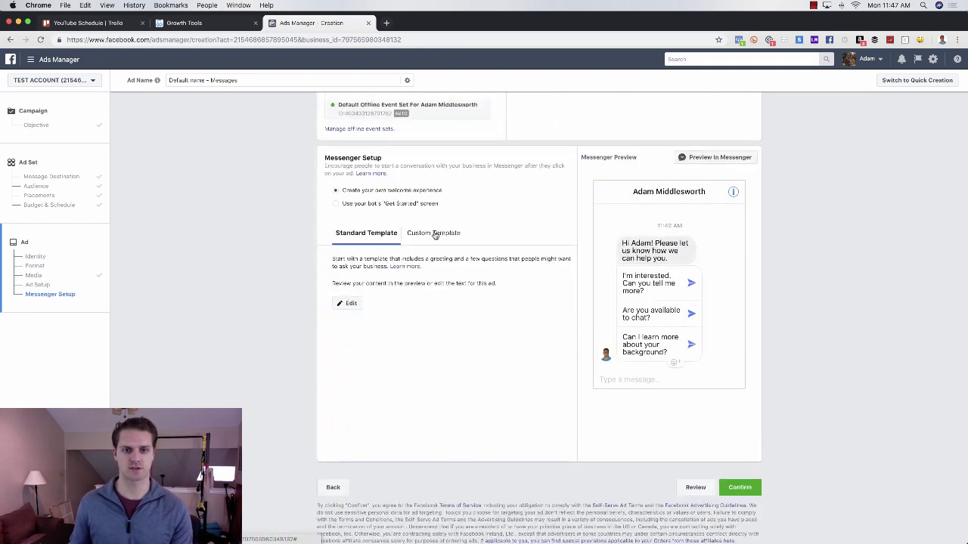
- Start a custom Welcome Message template and switch its editor to JSON
click(434, 233)
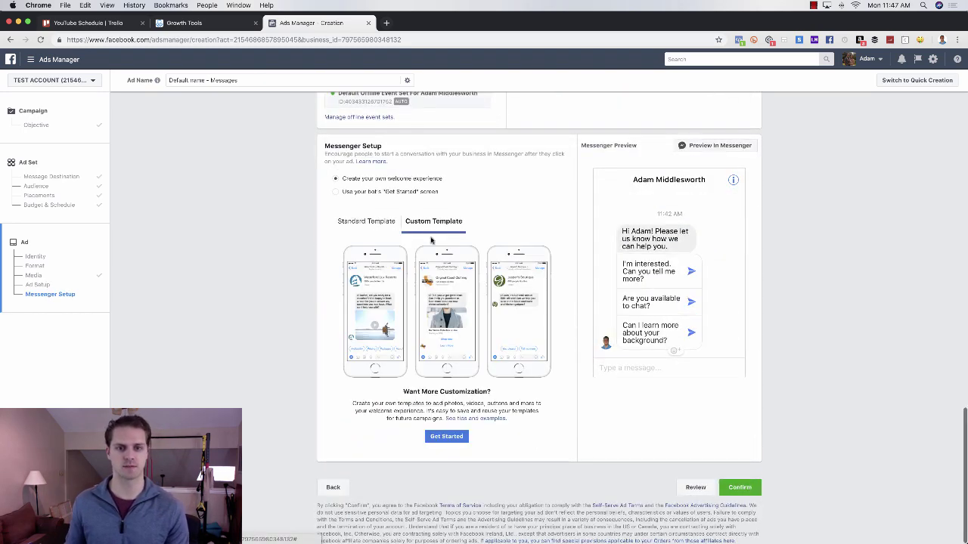
click(453, 437)
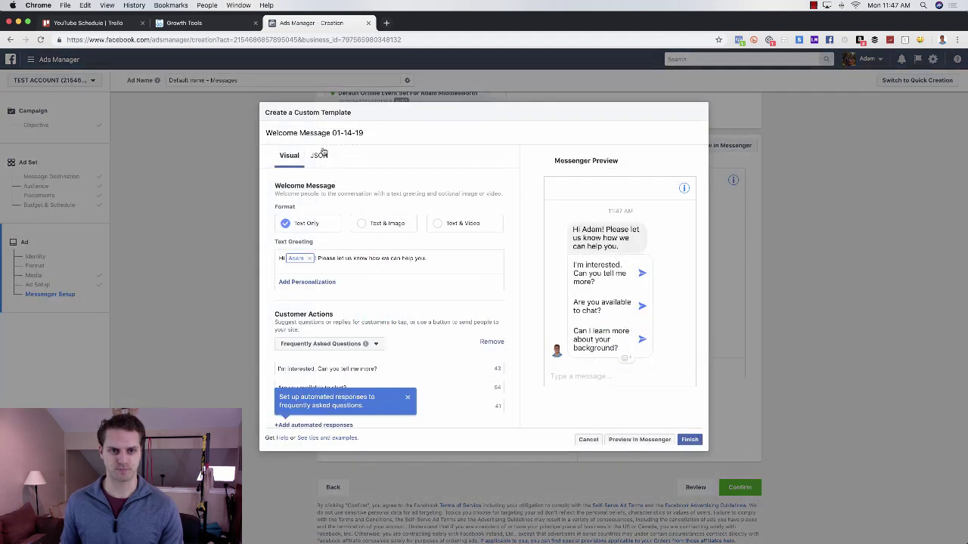
click(320, 155)
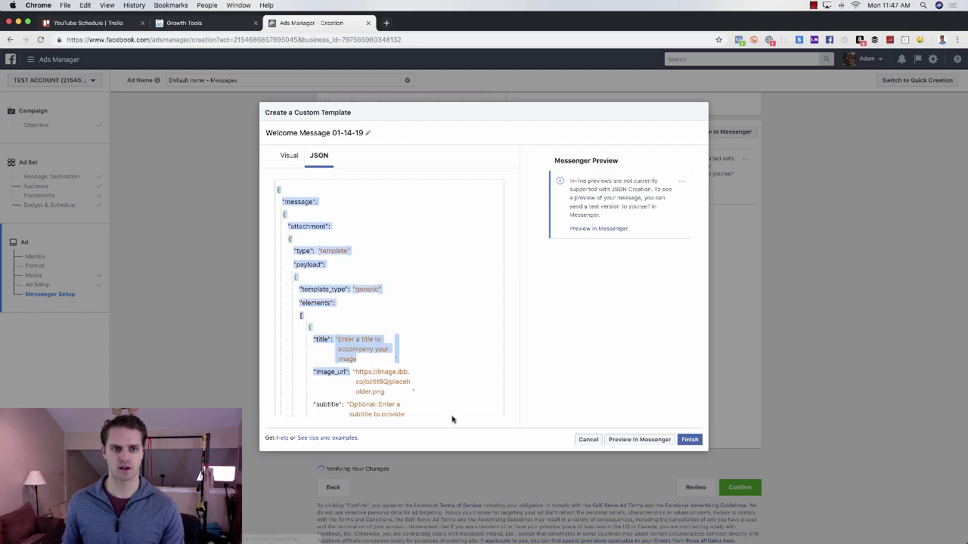
scroll(454, 416, down, 10)
- Delete all of the template's JSON code and scroll back up to the ad preview
click(378, 321)
click(295, 382)
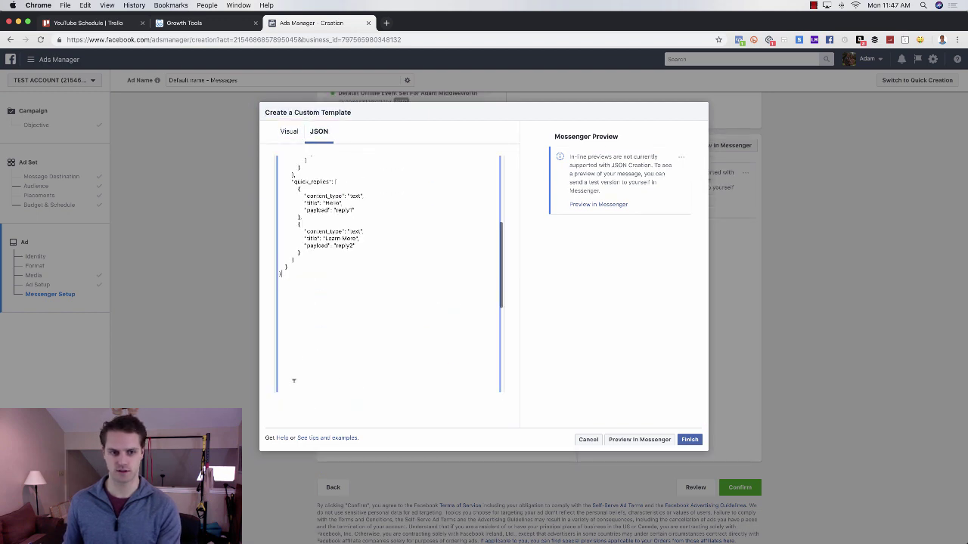
key(super+a)
key(BackSpace)
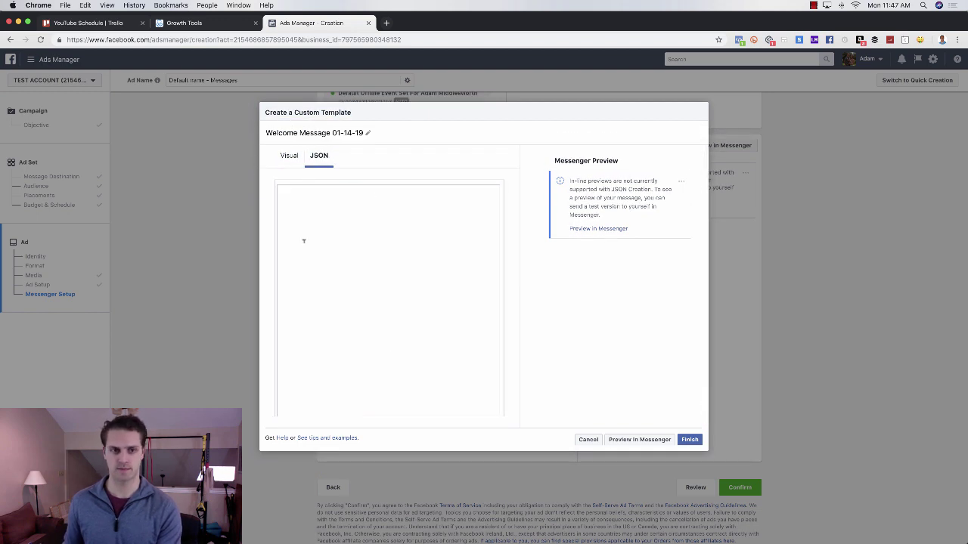
click(325, 206)
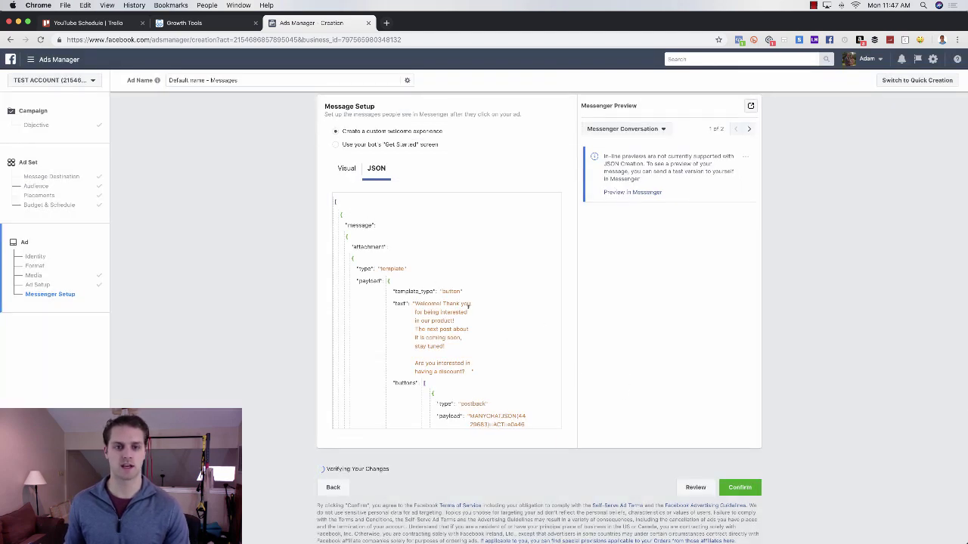
scroll(499, 310, up, 2)
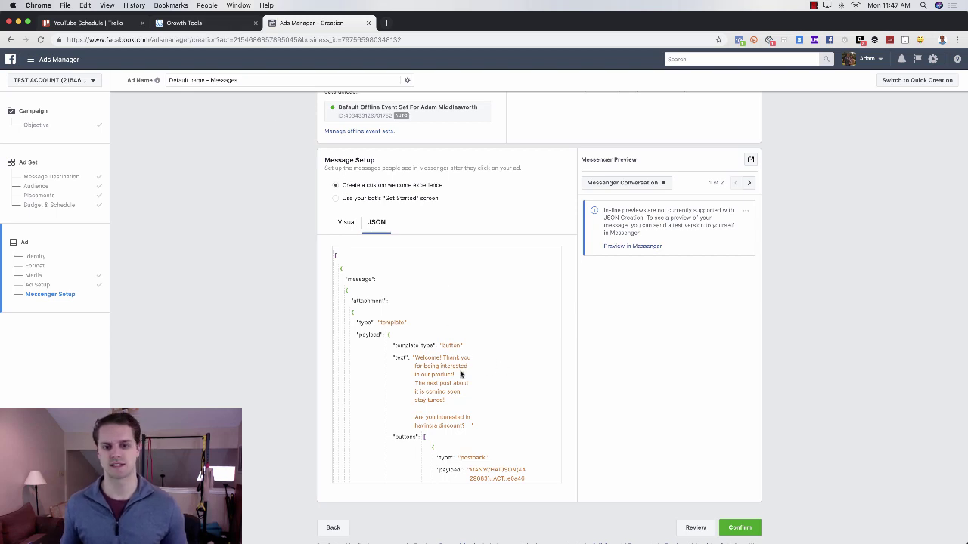
scroll(486, 362, up, 10)
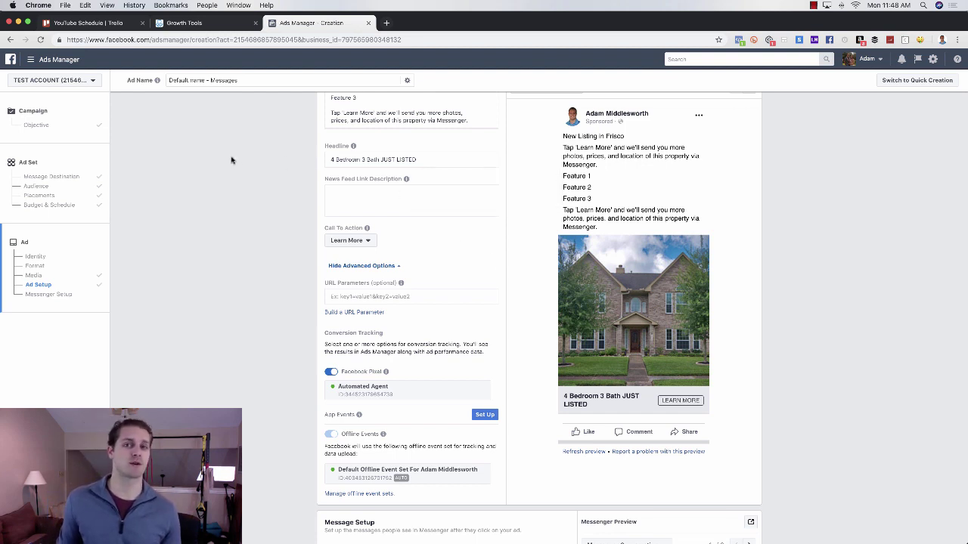
- Create a new ManyChat ad on the chosen ad account with a New Campaign, returning to the ad set step
click(204, 25)
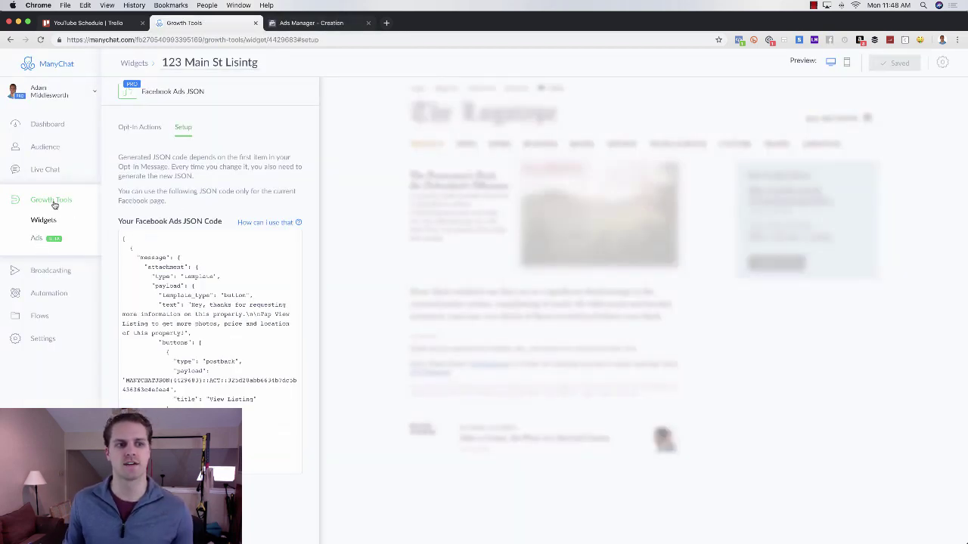
click(34, 239)
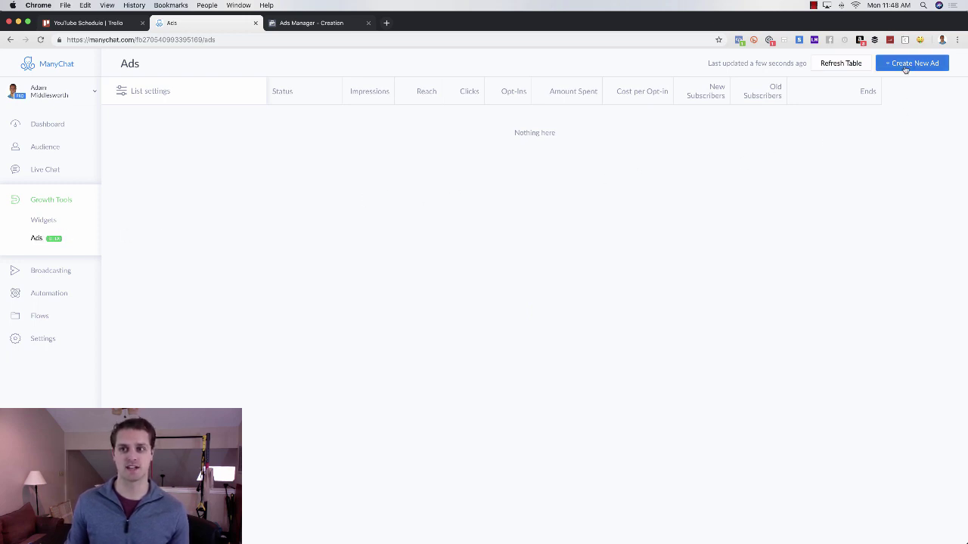
click(912, 64)
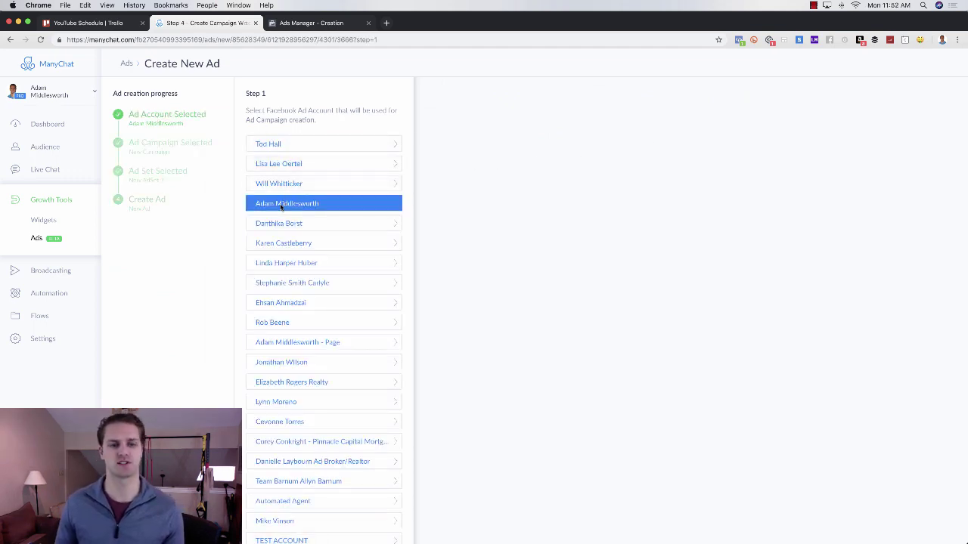
click(262, 199)
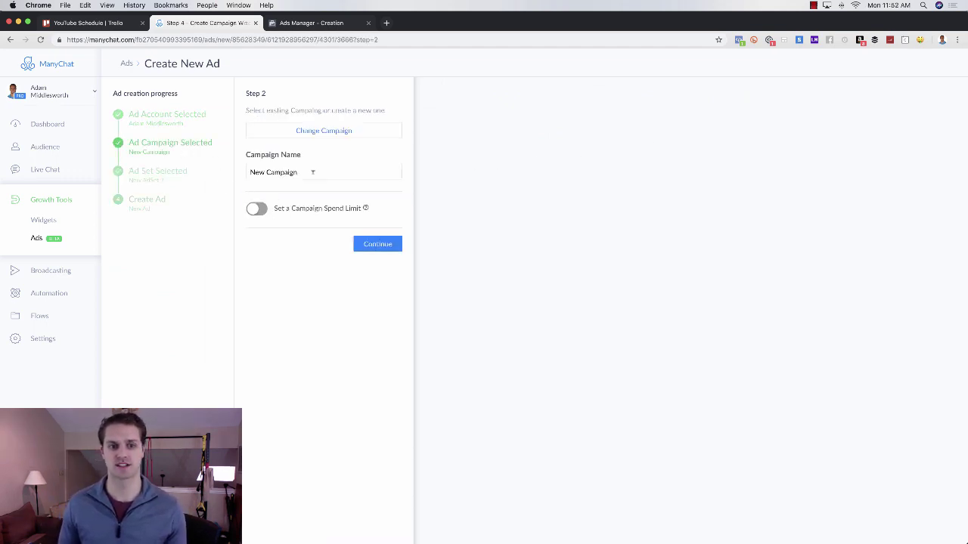
click(386, 245)
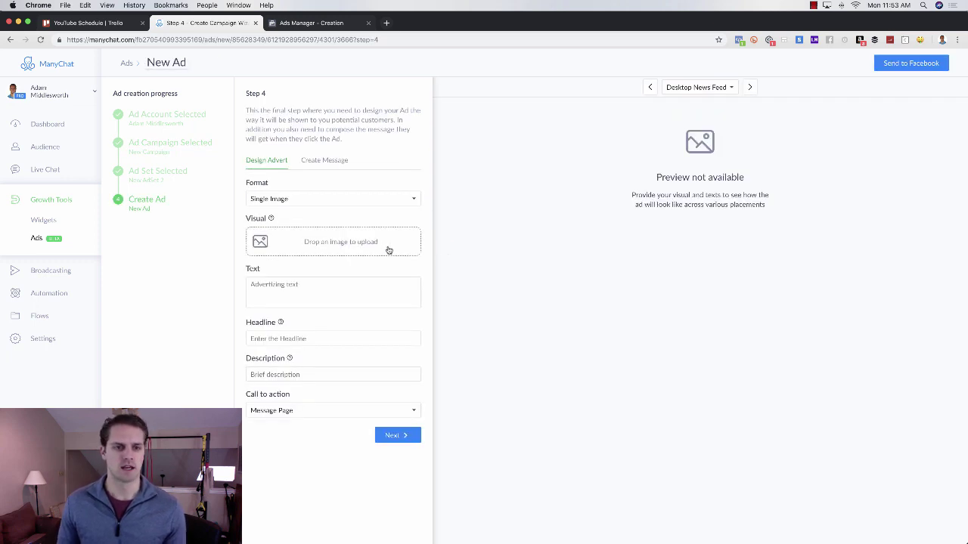
click(168, 171)
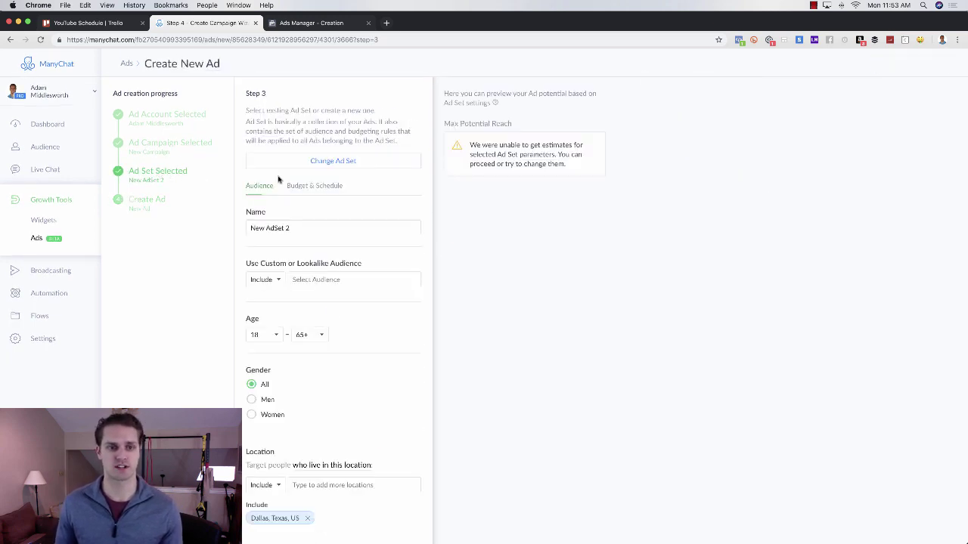
- Accept the ad set and the budget and schedule settings to reach the ad design
scroll(356, 320, down, 3)
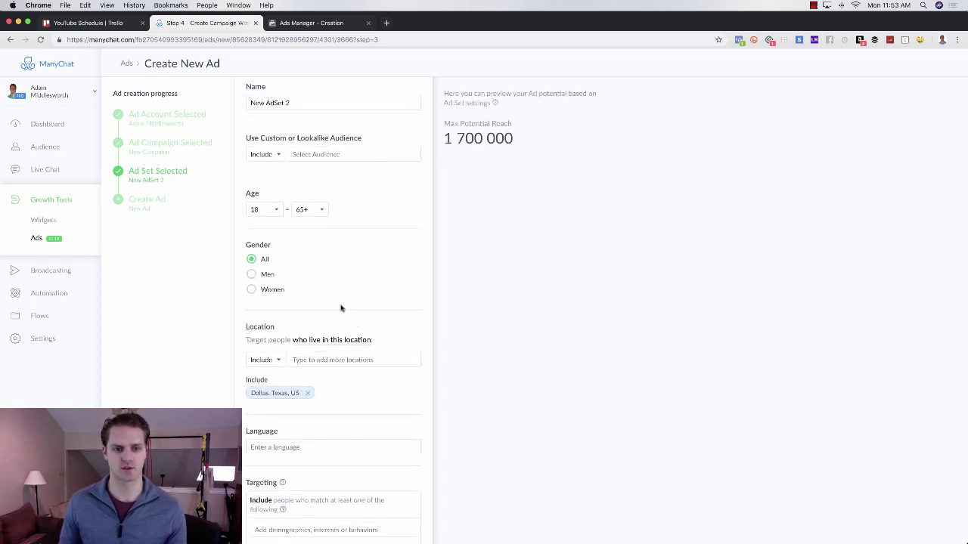
scroll(340, 307, down, 2)
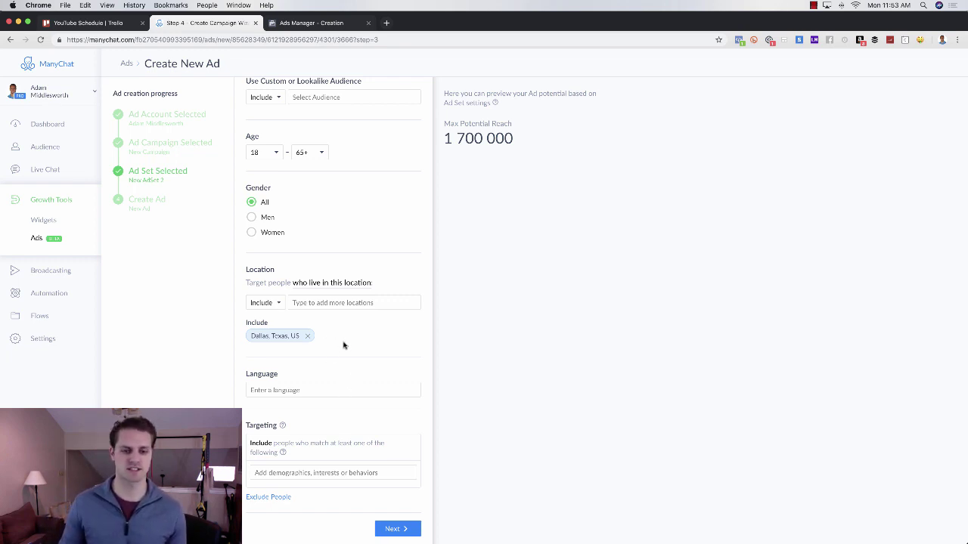
click(400, 529)
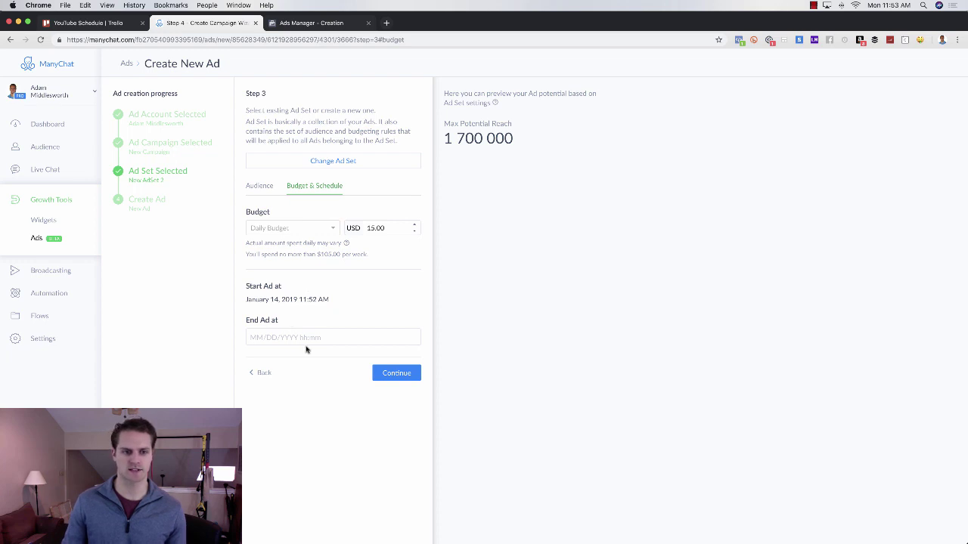
click(396, 373)
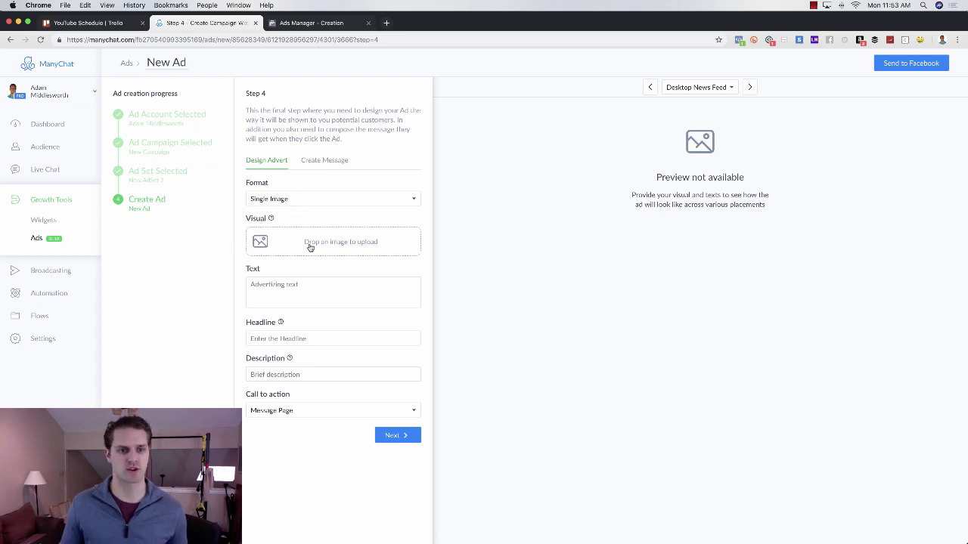
- Upload front.jpeg from the Downloads listing photos folder as the ad image
click(320, 244)
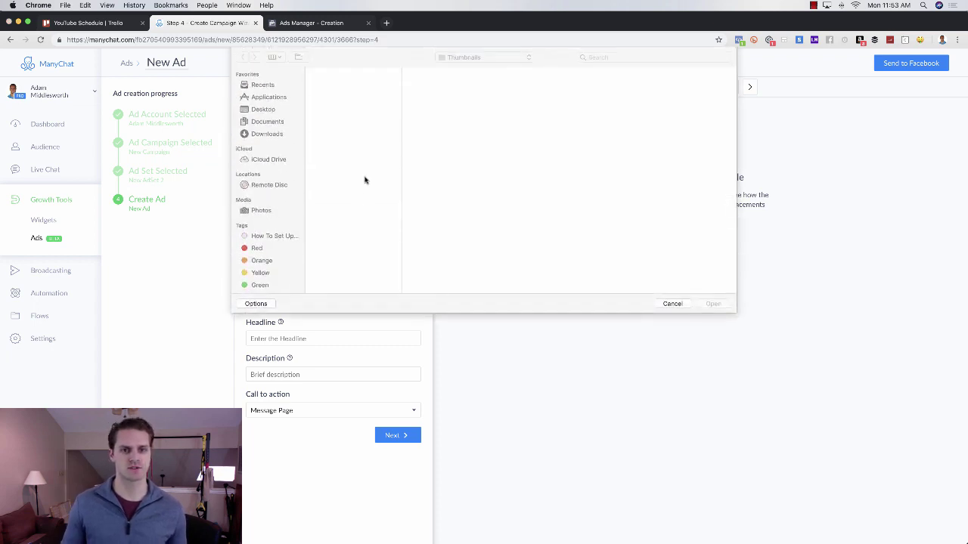
click(274, 135)
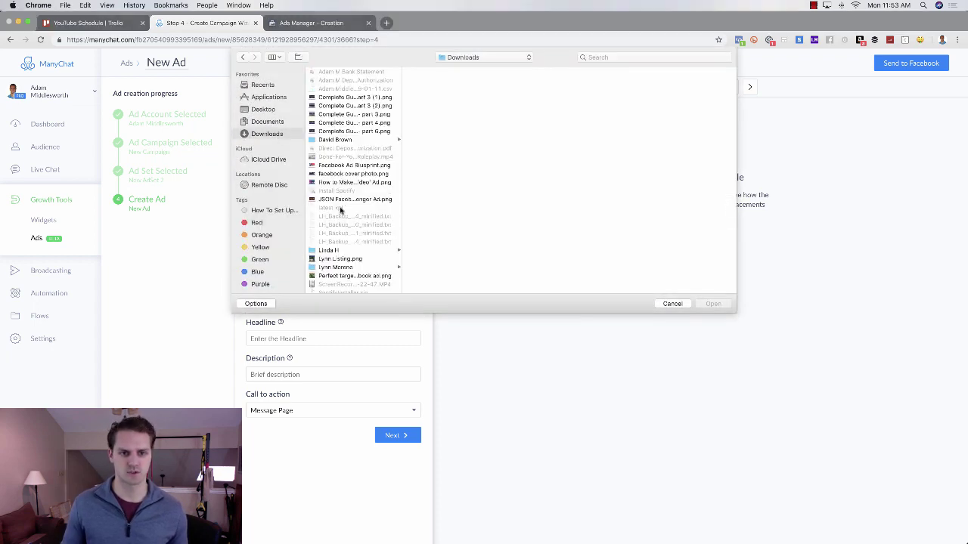
click(345, 251)
double_click(428, 88)
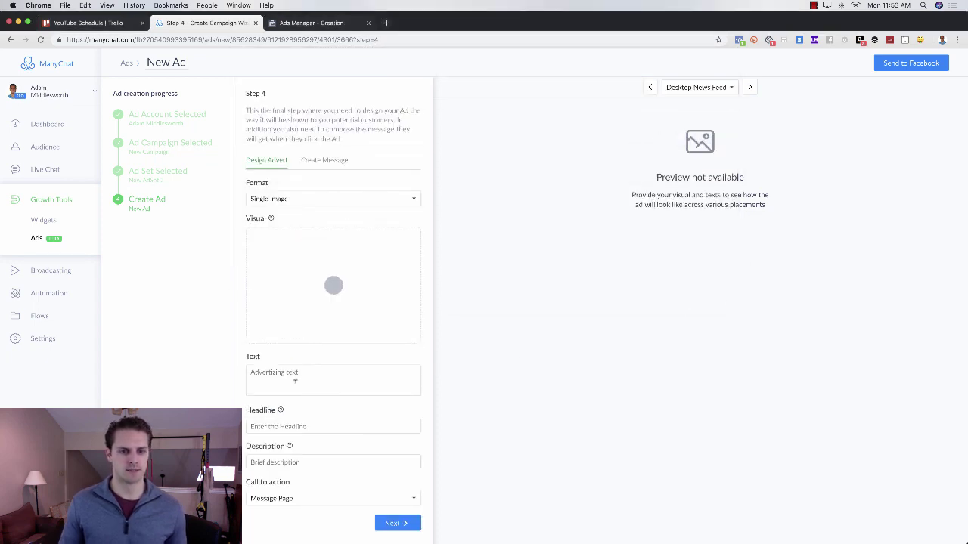
- Enter ad text 'NewListing in Frisco' and start the headline with '4 bedroom'
click(324, 374)
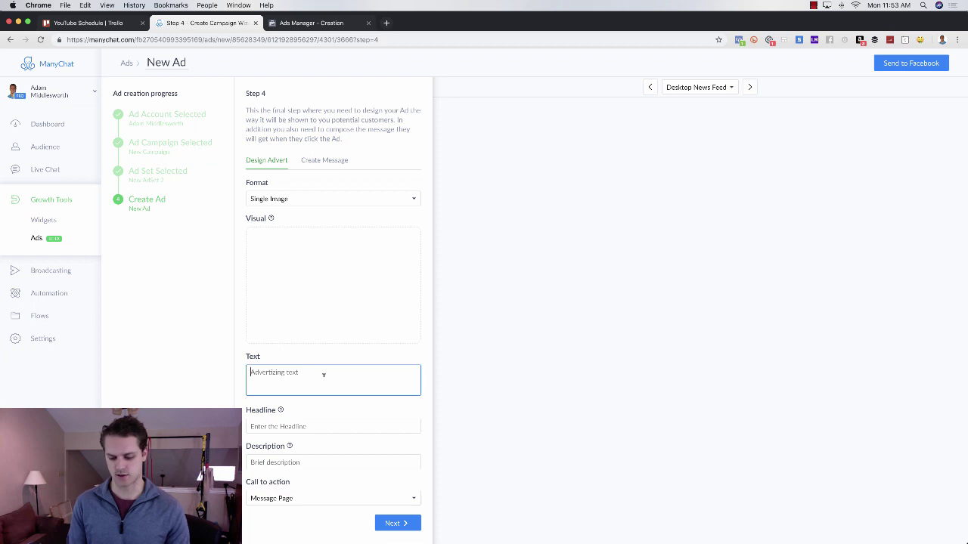
text(NewListin)
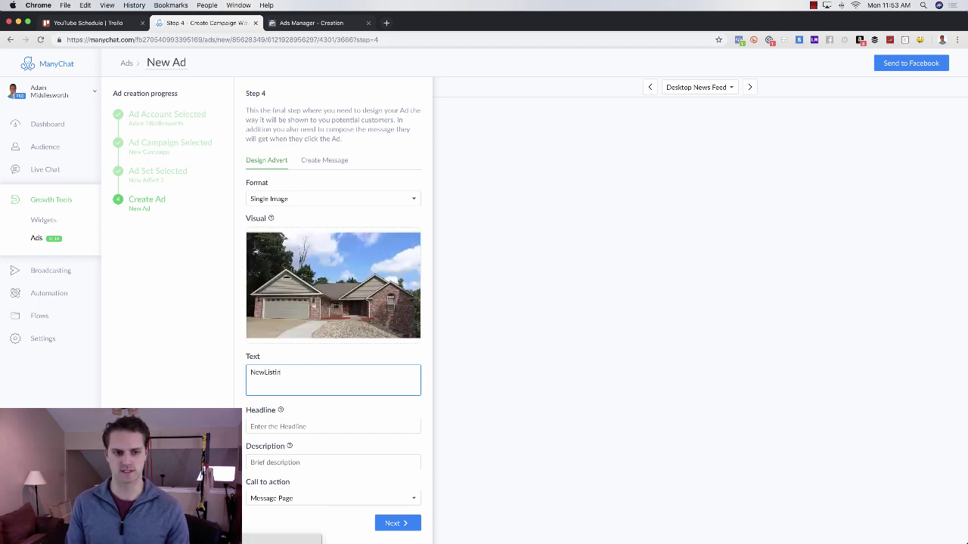
text(g in Frisco)
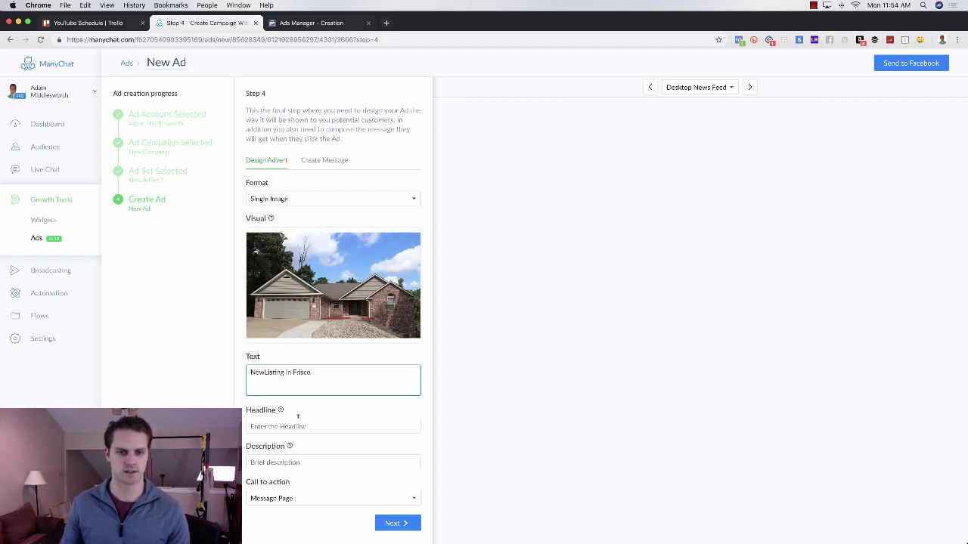
click(295, 426)
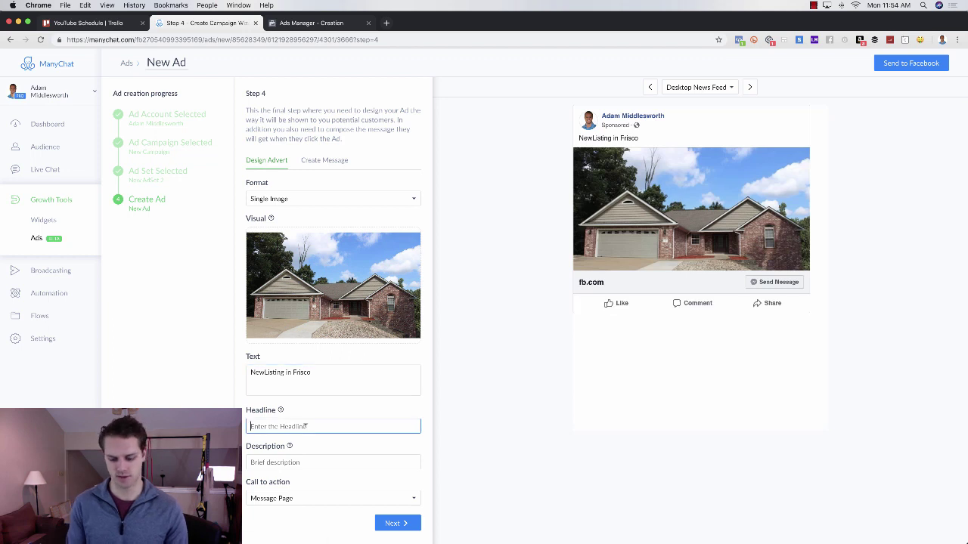
text(4 bedroom 3 bathroom just listed)
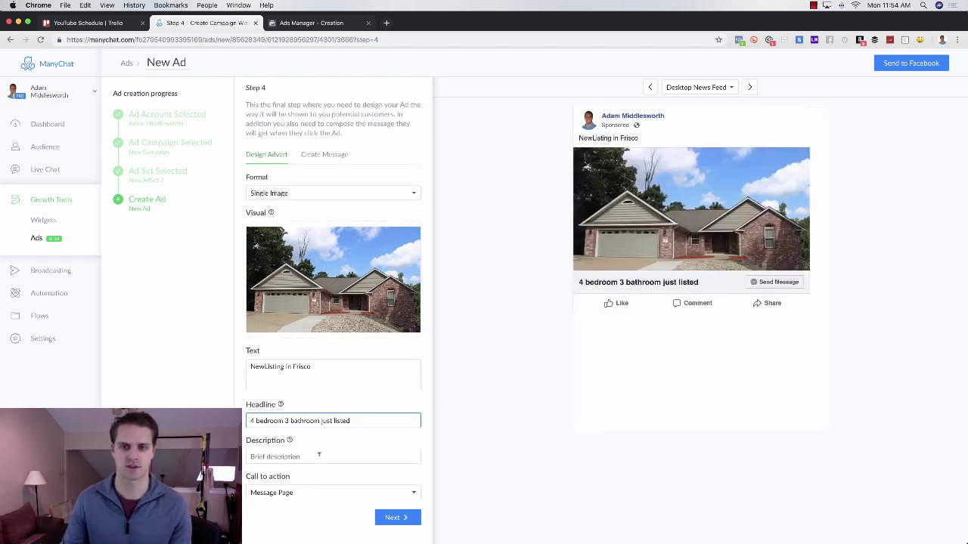
- Add the 'tap learn more…via messenger' line and lines Frature 1, Feature 2, Feature 3 to the ad text
click(323, 364)
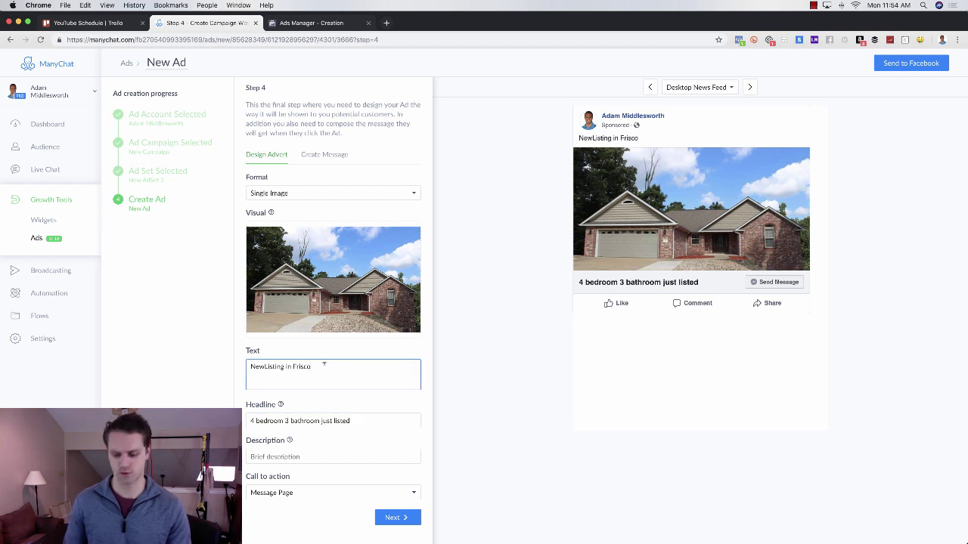
key(Return)
text(tap learn )
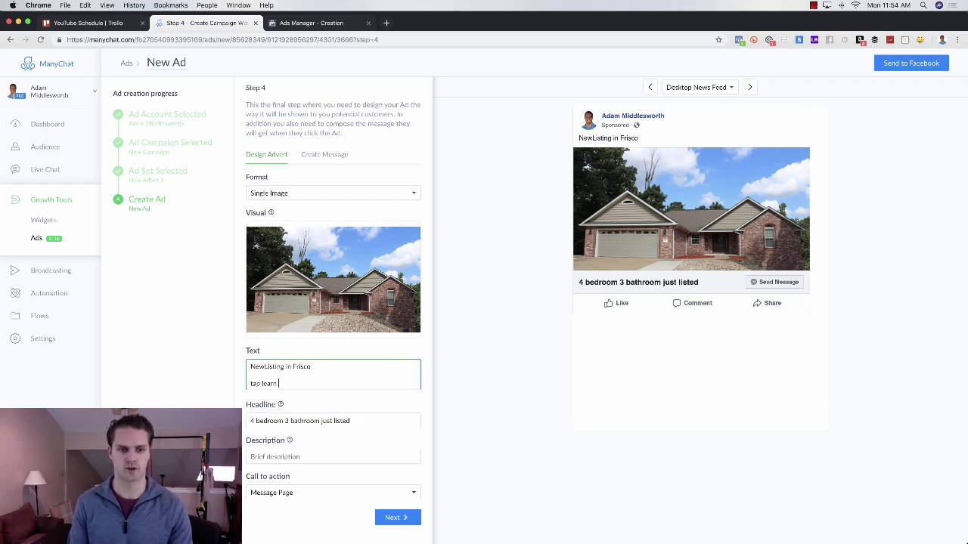
text(more to)
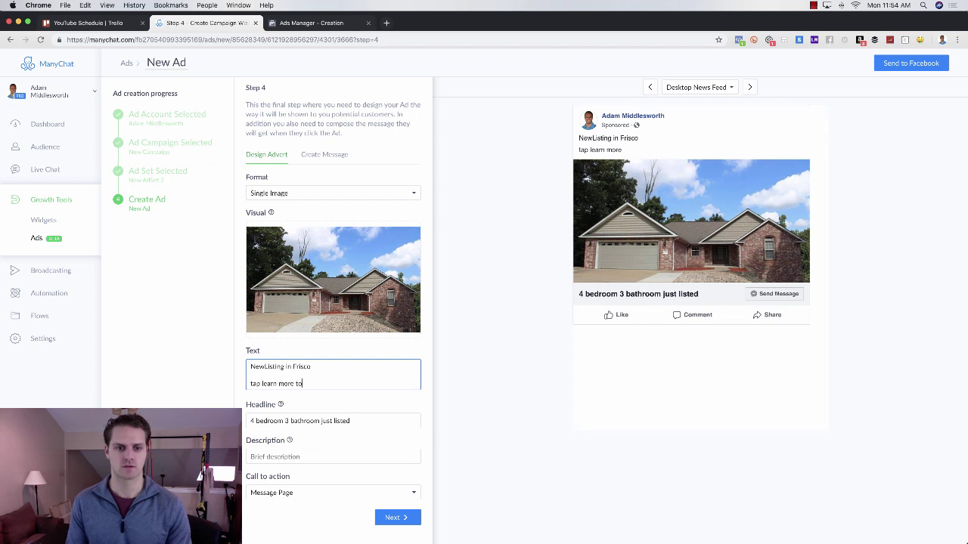
text( get more photos)
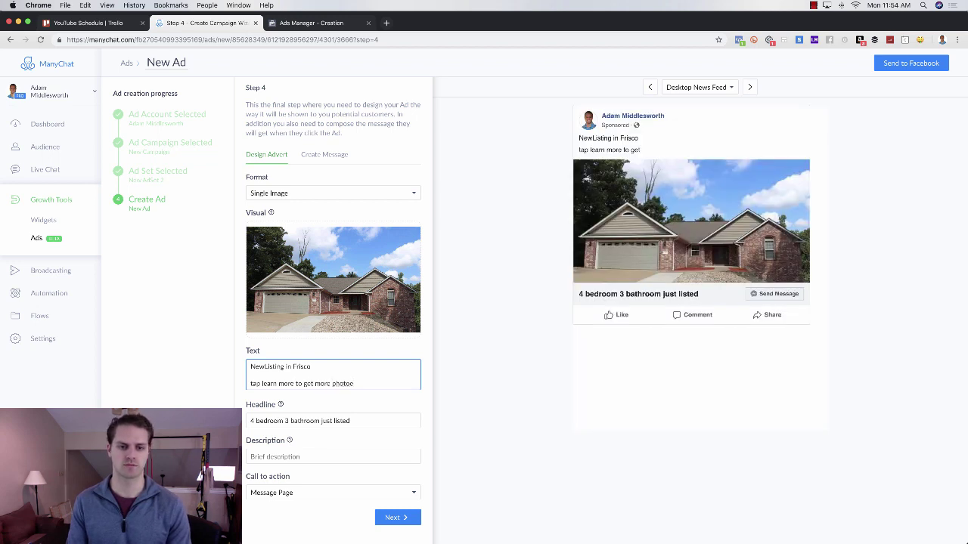
text( price and location via me)
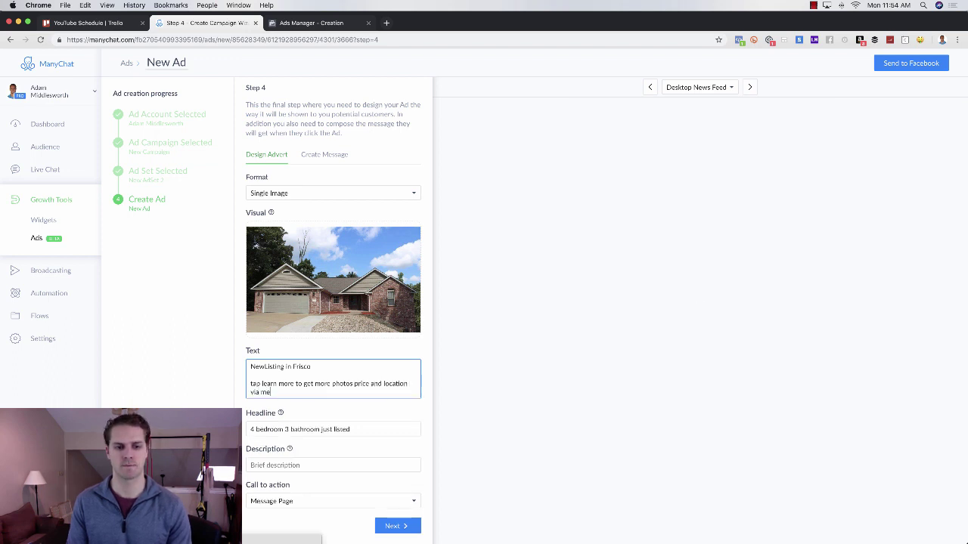
text(ssenger)
key(Return)
key(Return)
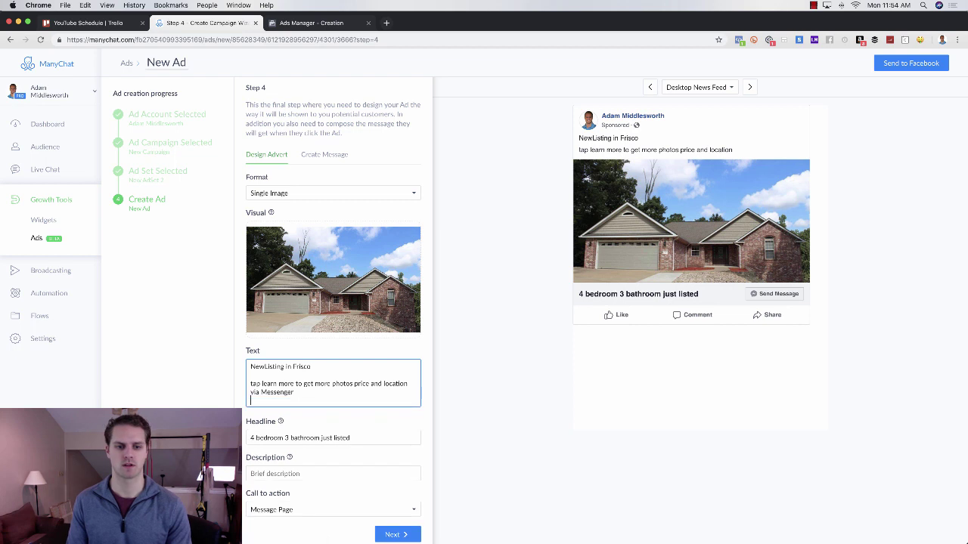
text(Fra)
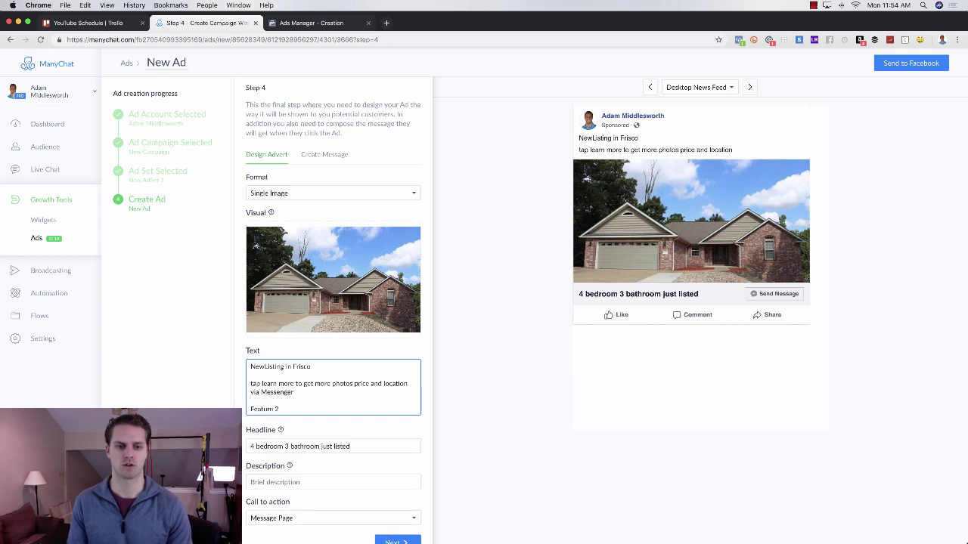
text(ture 1)
key(Return)
text(Feature 2)
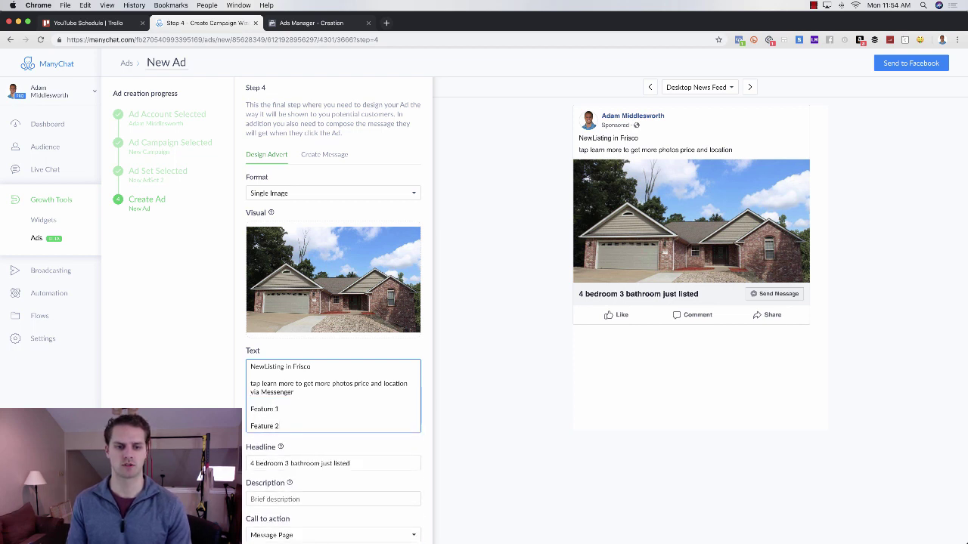
key(Return)
text(Feature 3)
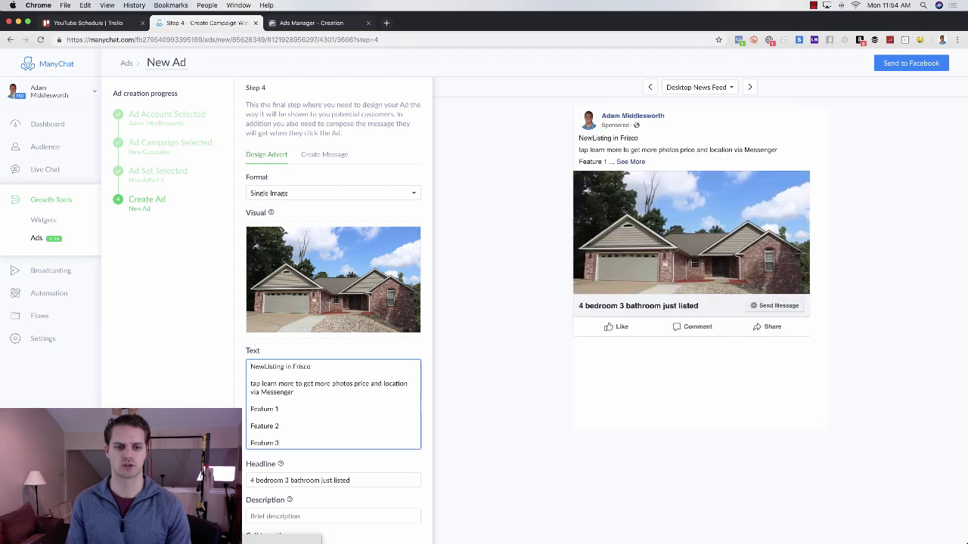
key(Return)
key(Return)
key(Return)
- Copy the tap-learn-more line and paste it again below Feature 3
triple_click(291, 378)
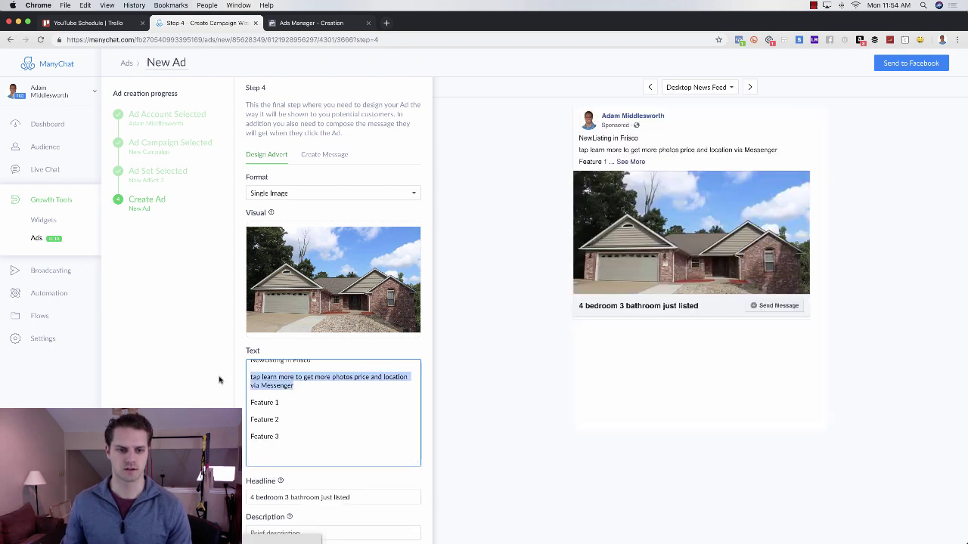
key(super+c)
click(309, 454)
key(super+v)
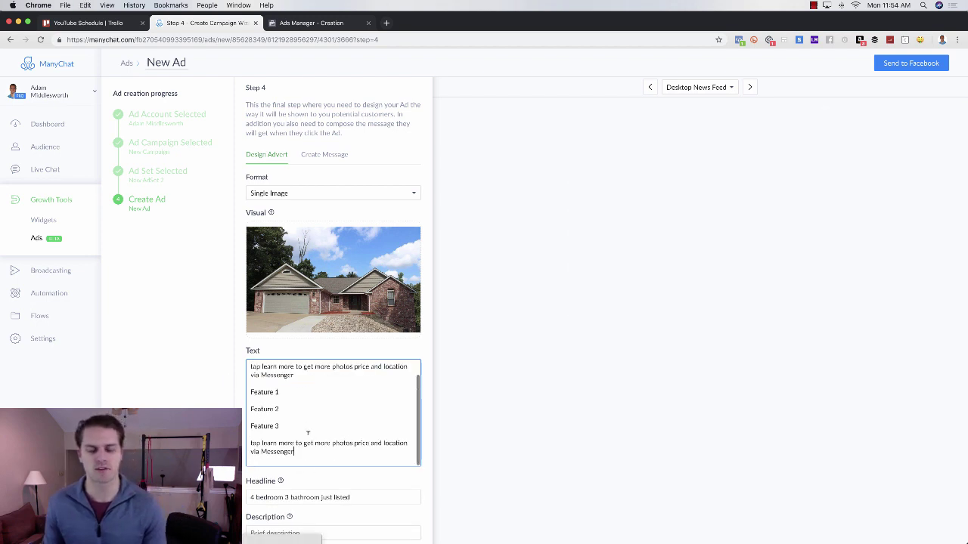
click(423, 356)
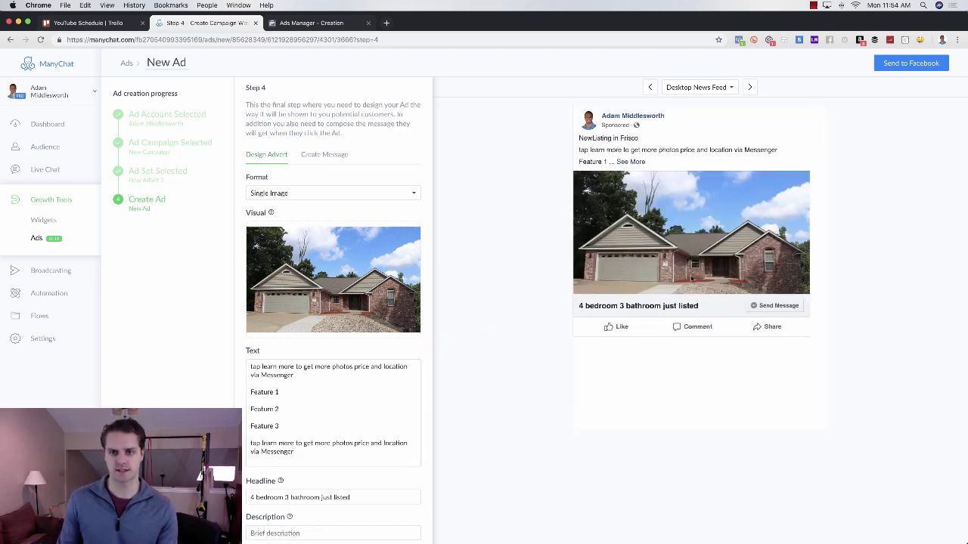
scroll(378, 342, down, 2)
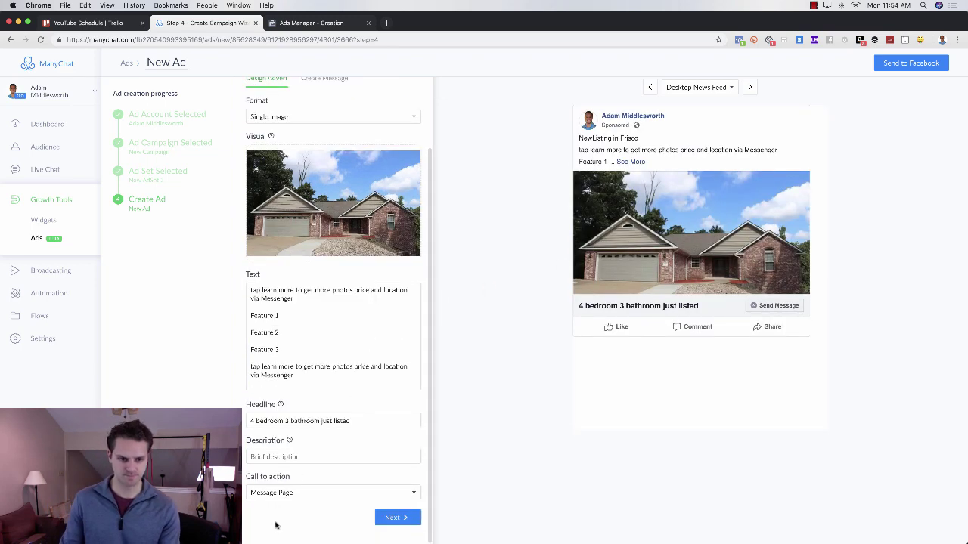
- Set the ad's call to action to Learn More and check the Messenger Inbox and News Feed previews
click(284, 495)
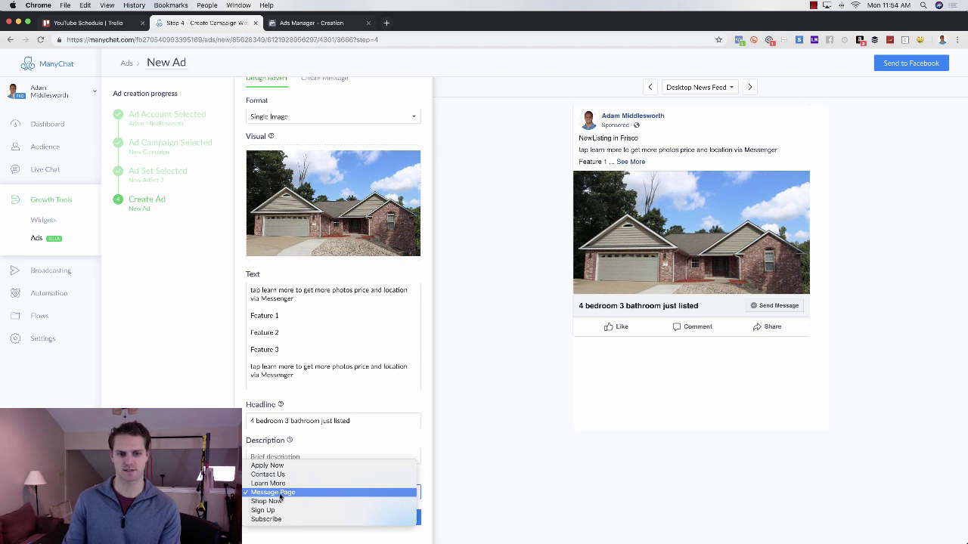
click(280, 484)
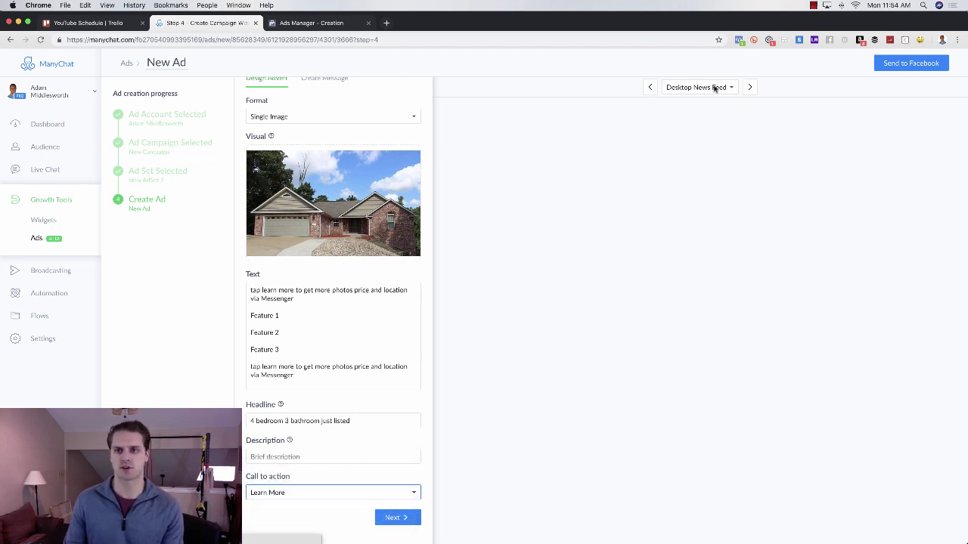
click(749, 87)
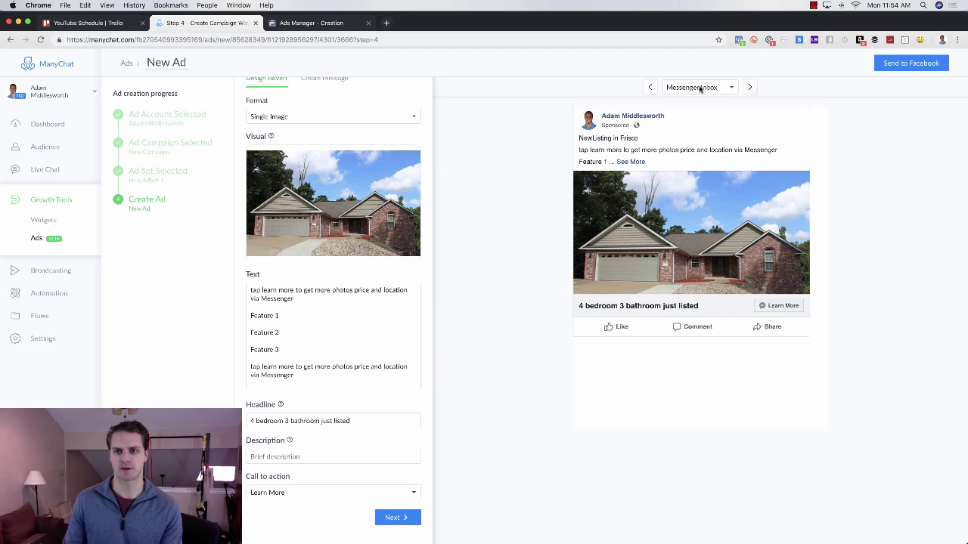
click(750, 88)
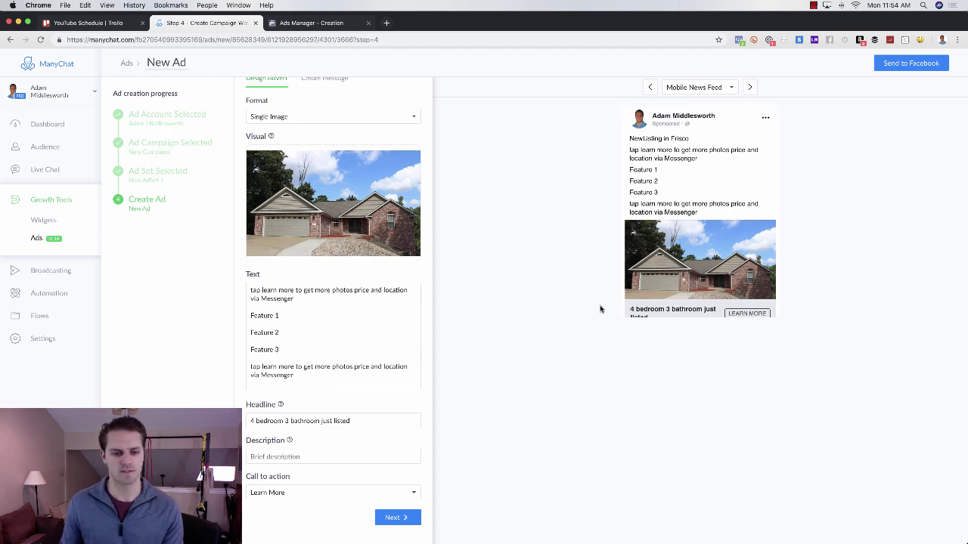
click(406, 517)
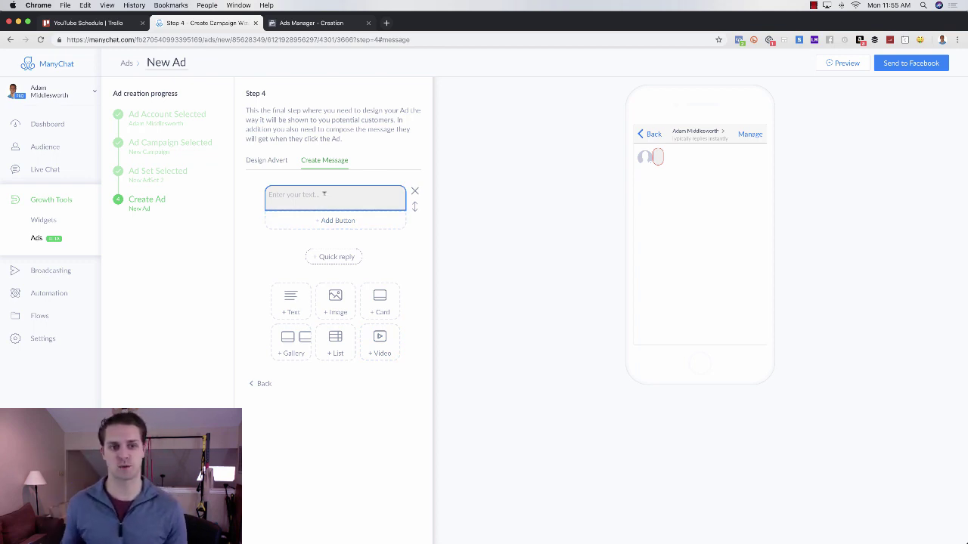
- Write the greeting 'Hey {First Name}, get more photos pricing and location of this listing by tapping view listing below'
click(317, 194)
text(HEy)
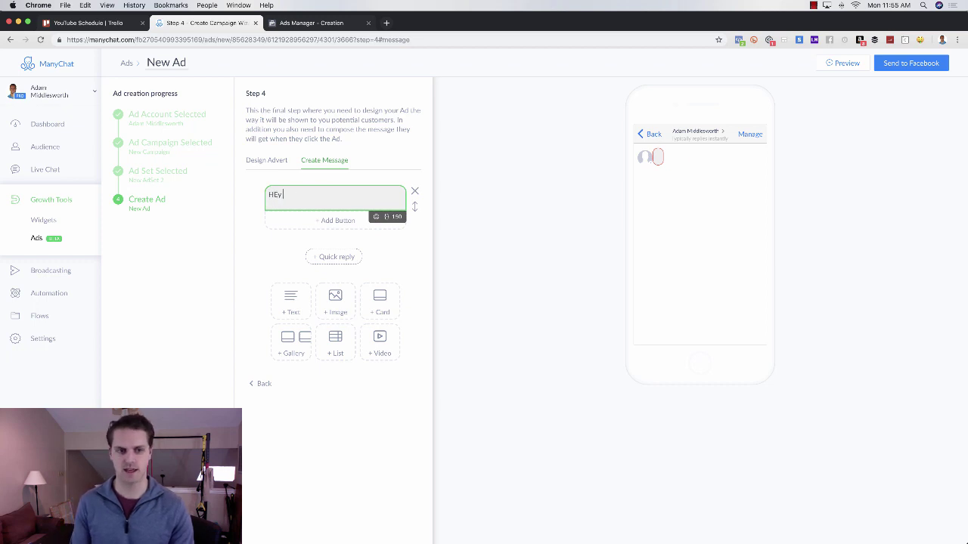
key(BackSpace)
key(BackSpace)
text(ey)
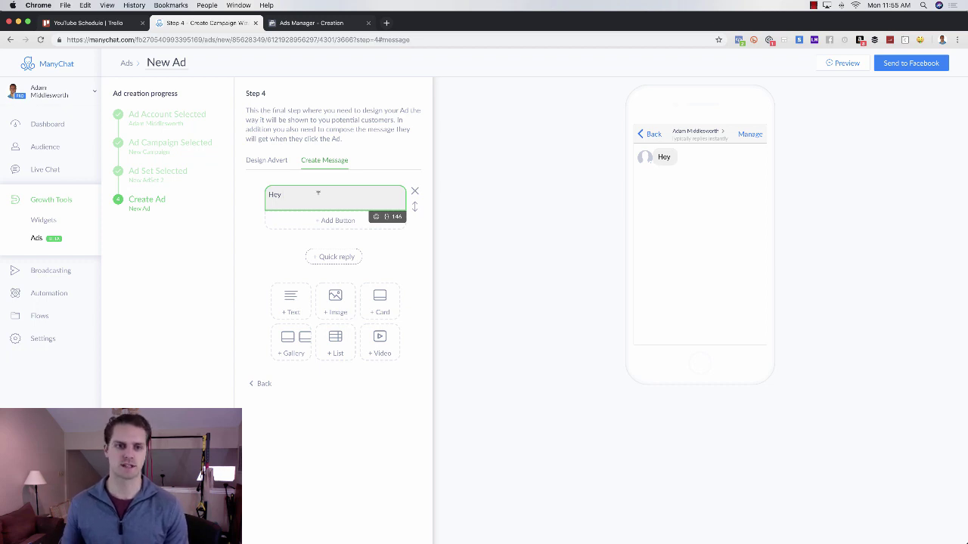
click(387, 217)
click(349, 236)
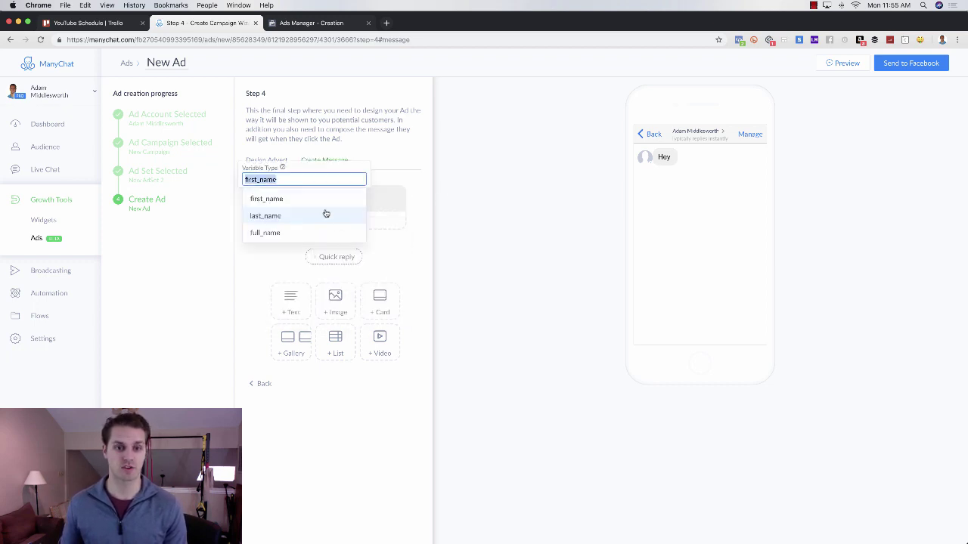
click(363, 196)
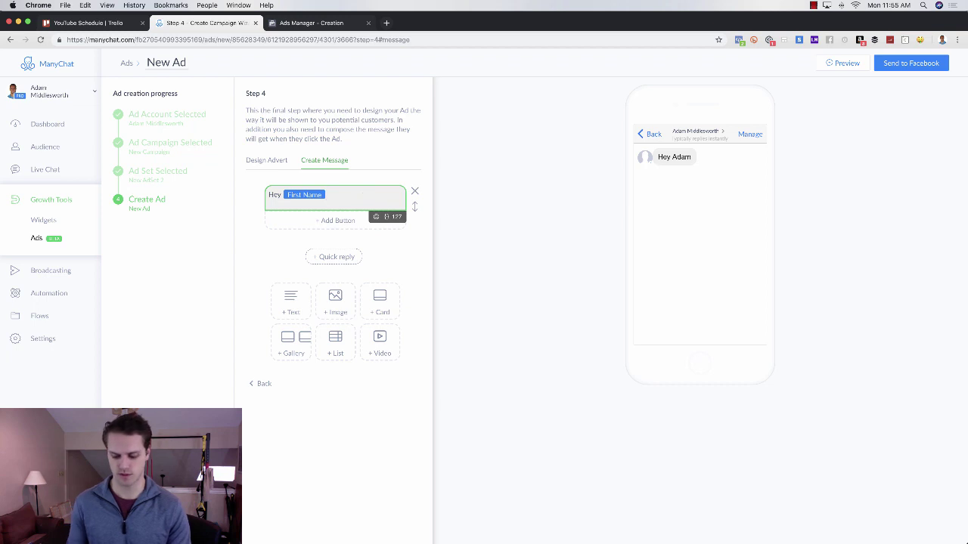
text(, get more)
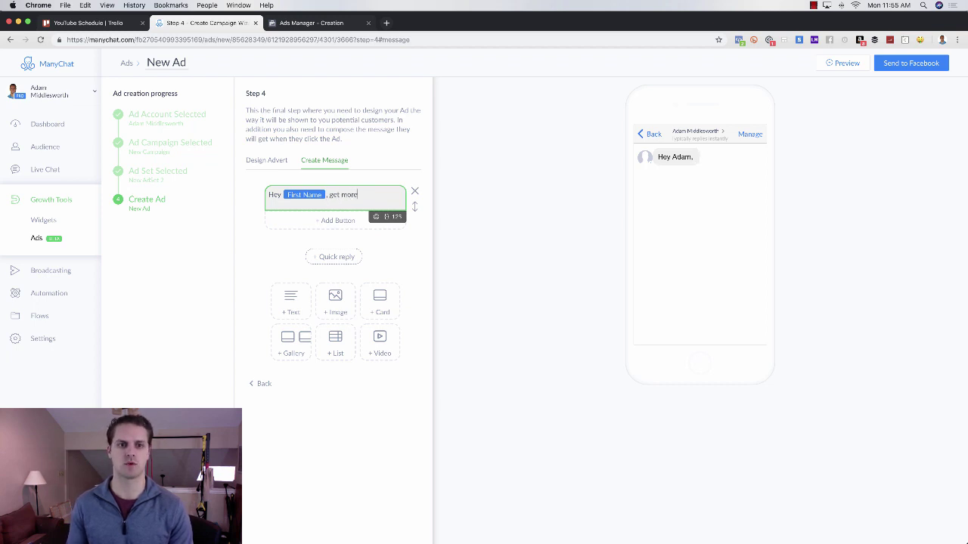
text( photos pricing an)
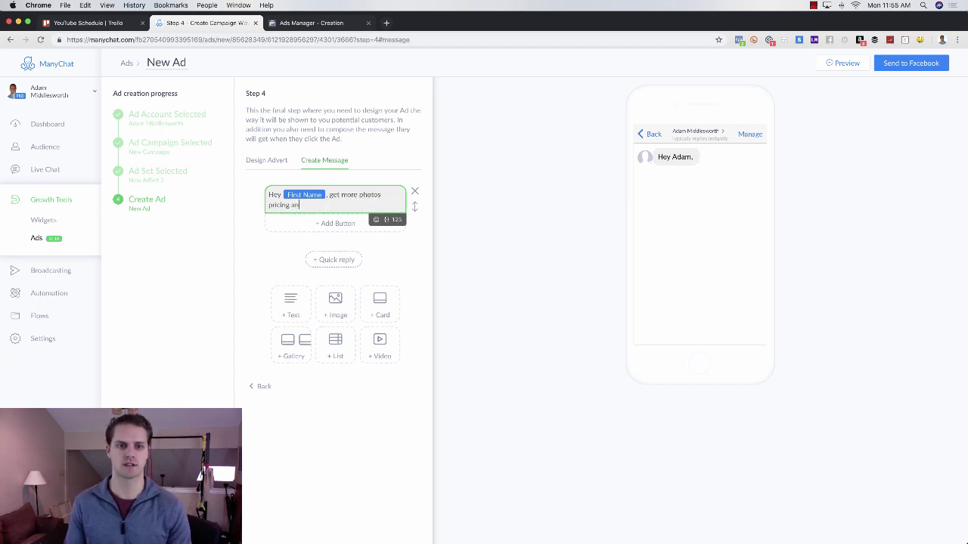
text(d location of this)
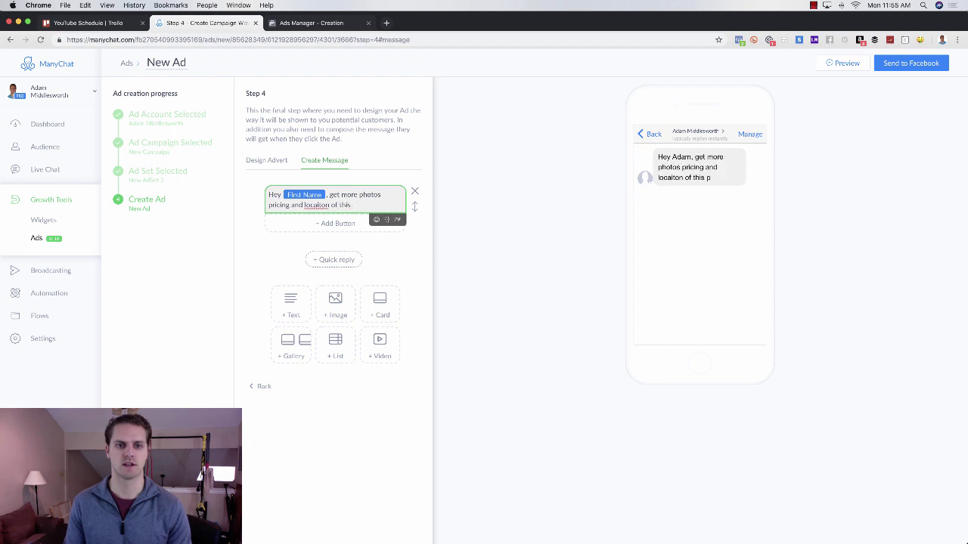
text( listing by )
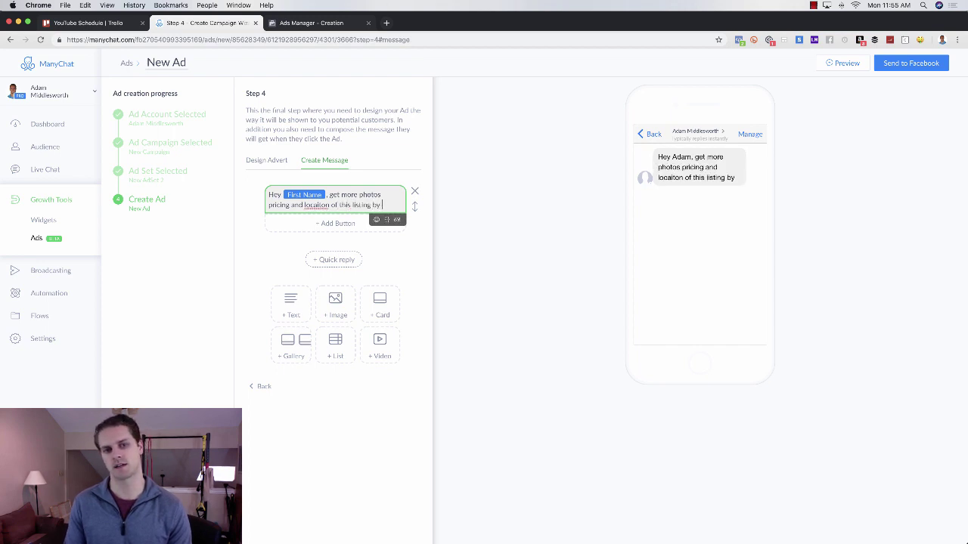
text(tapping)
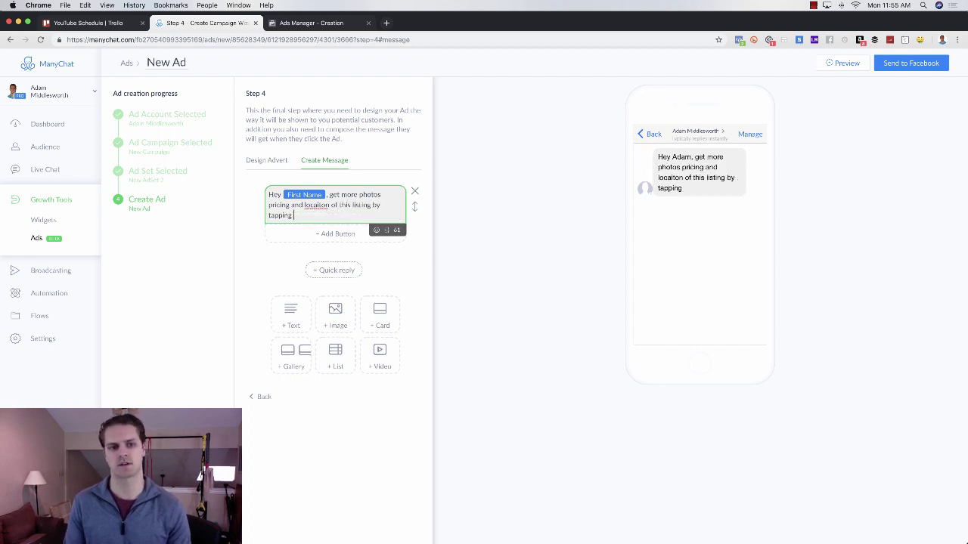
text( vie)
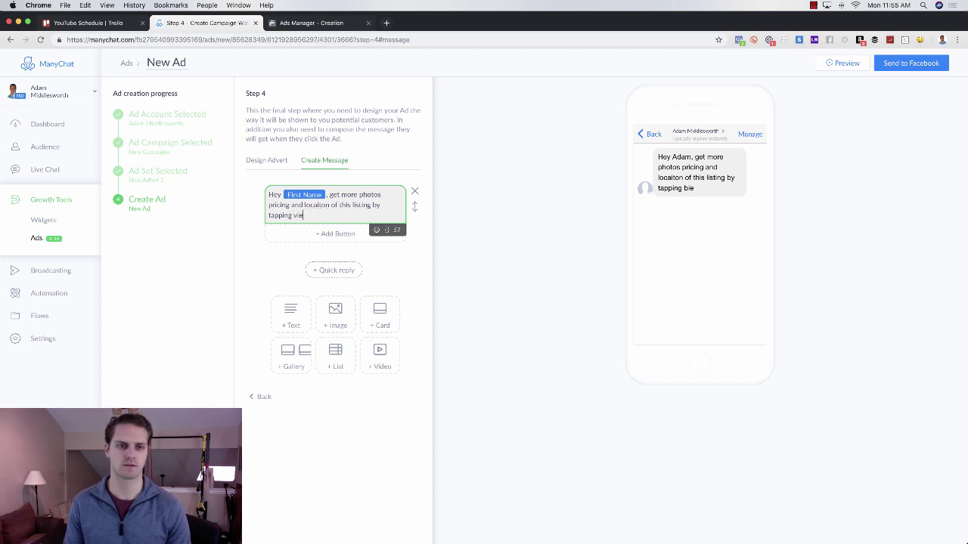
text(w listing below)
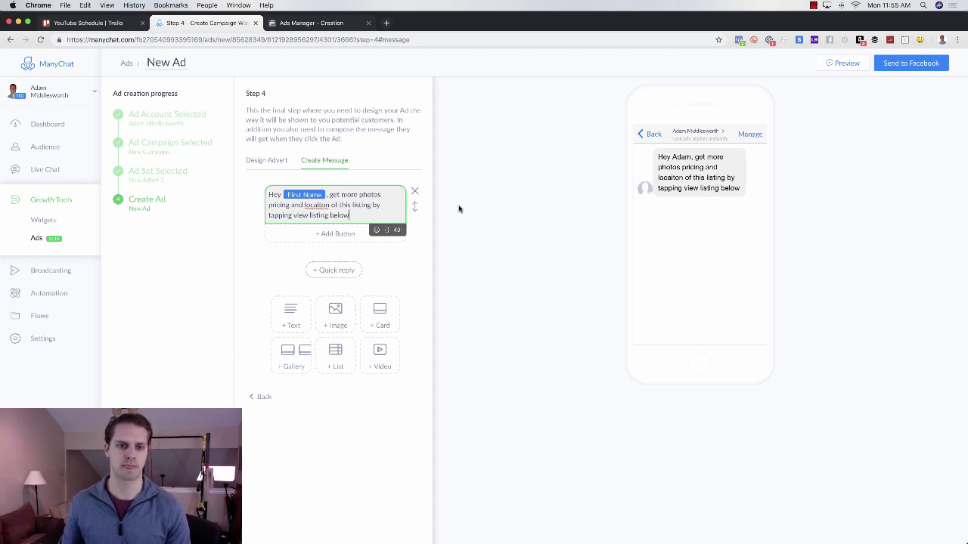
click(347, 237)
text(View)
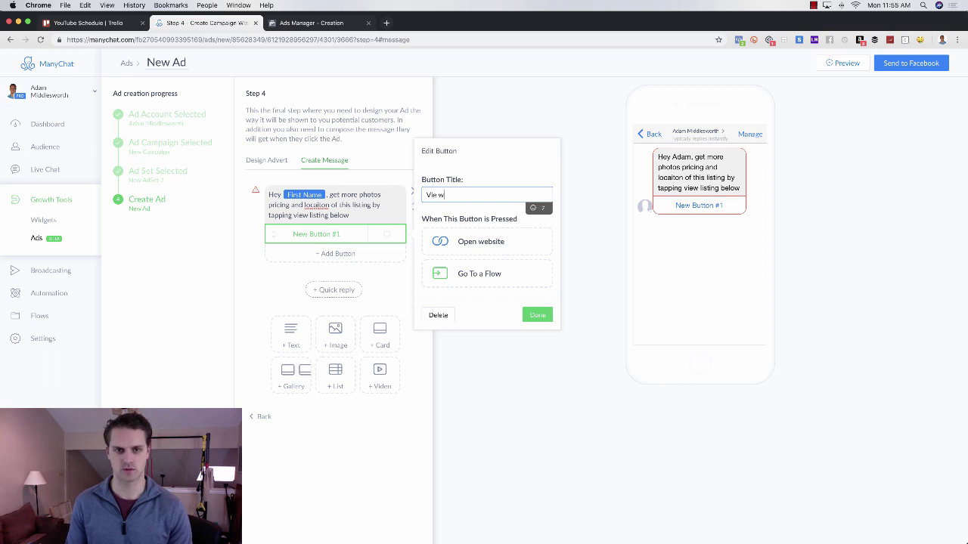
key(BackSpace)
text(w Listing)
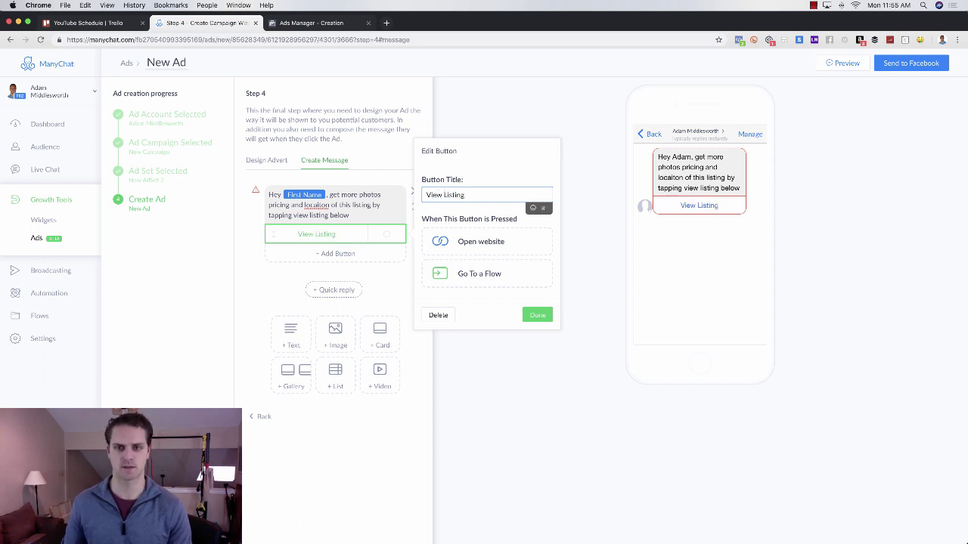
click(547, 242)
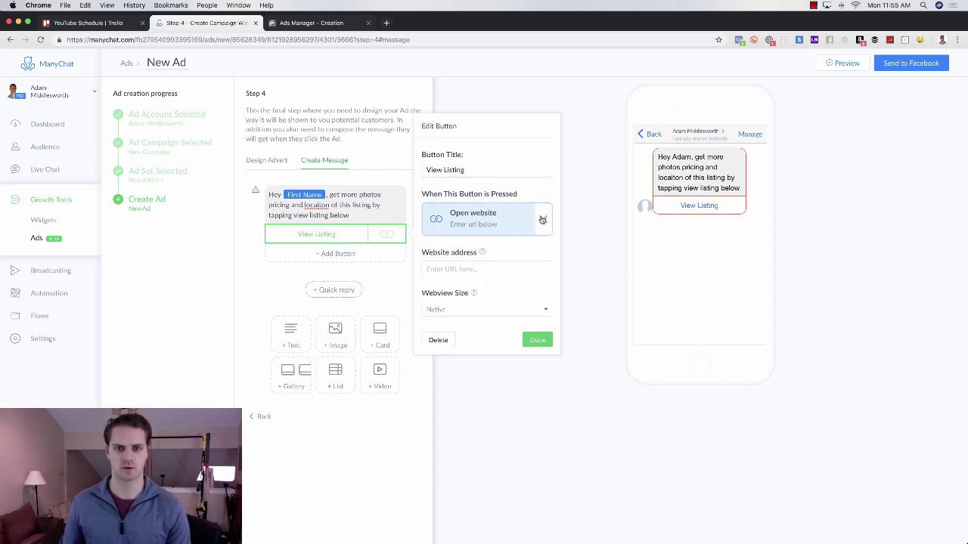
click(540, 218)
click(476, 241)
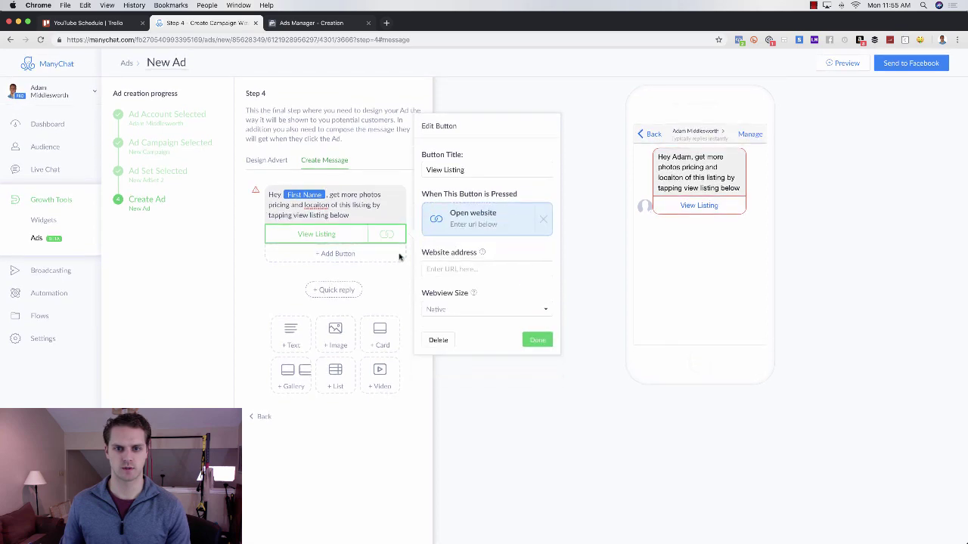
click(460, 269)
text(www.google.com)
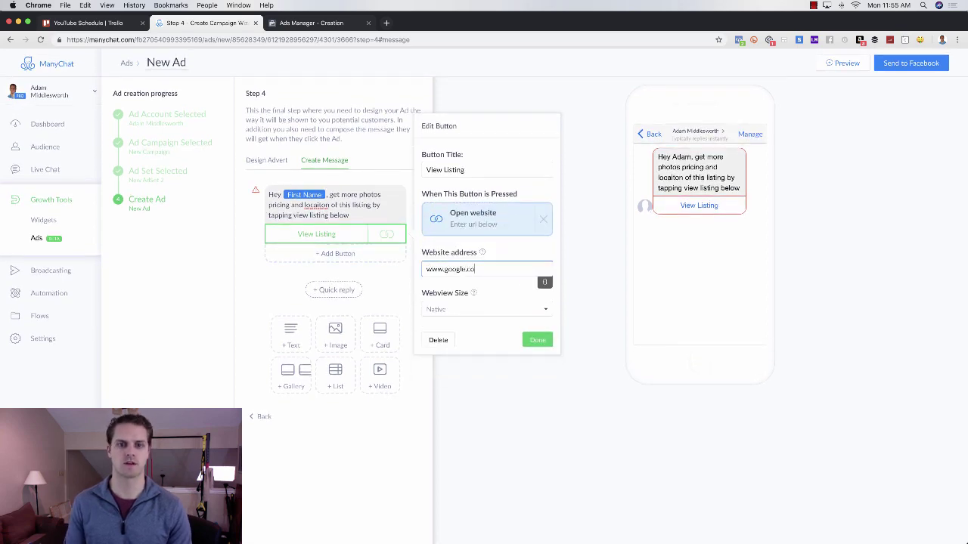
click(538, 340)
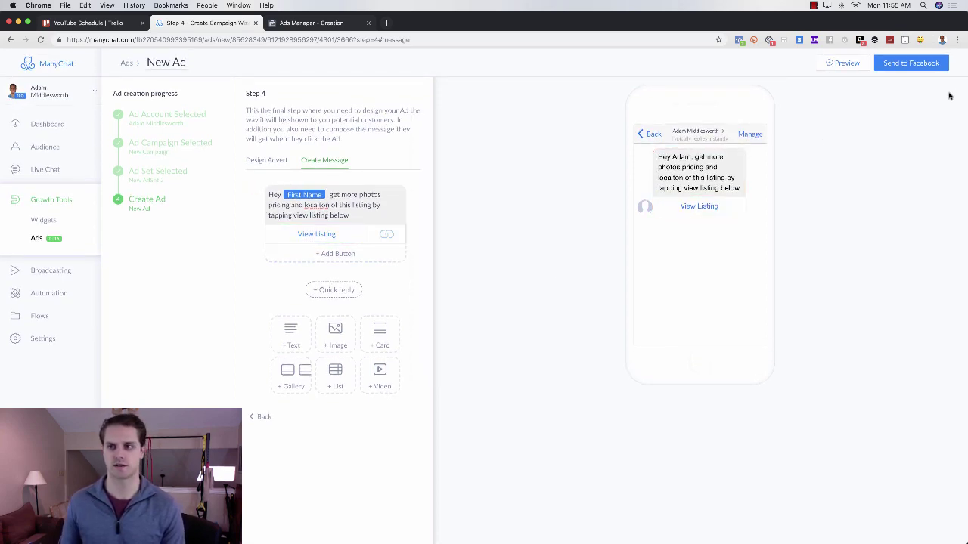